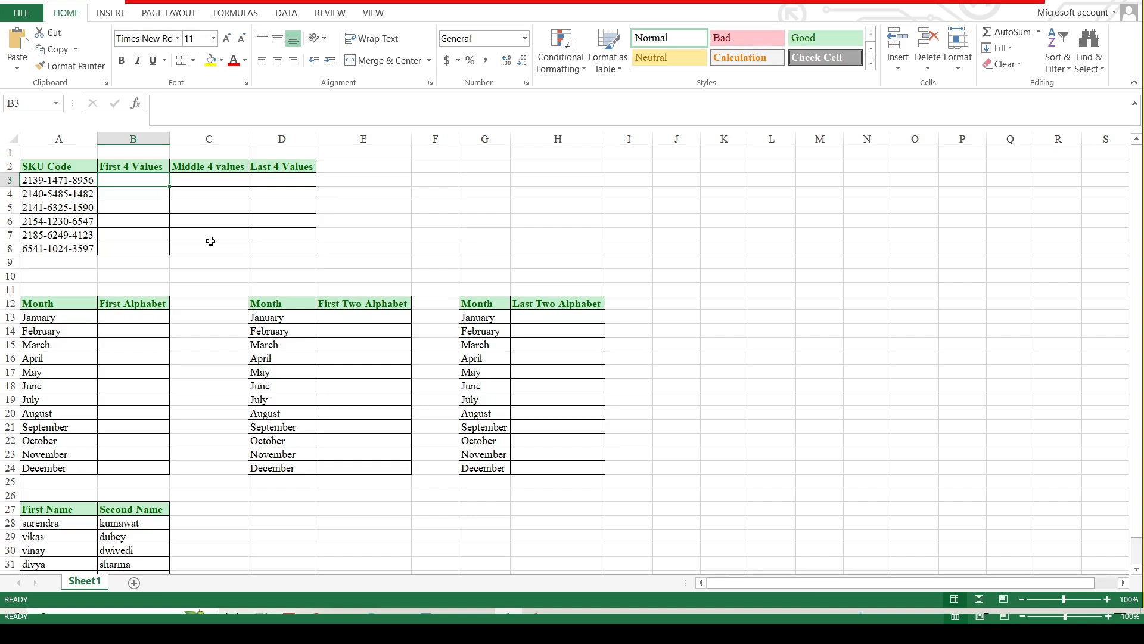
# Add a Flash Fill shortcut reminder 'CTRL + E' in cell H4.
pyautogui.click(589, 191)
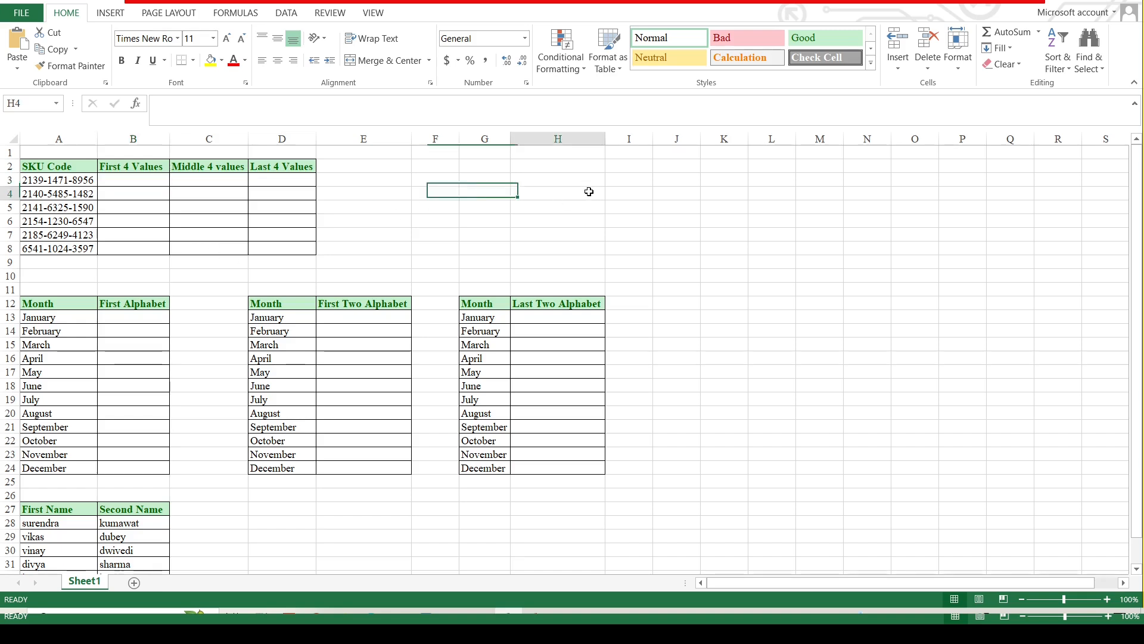
pyautogui.write('CTRL')
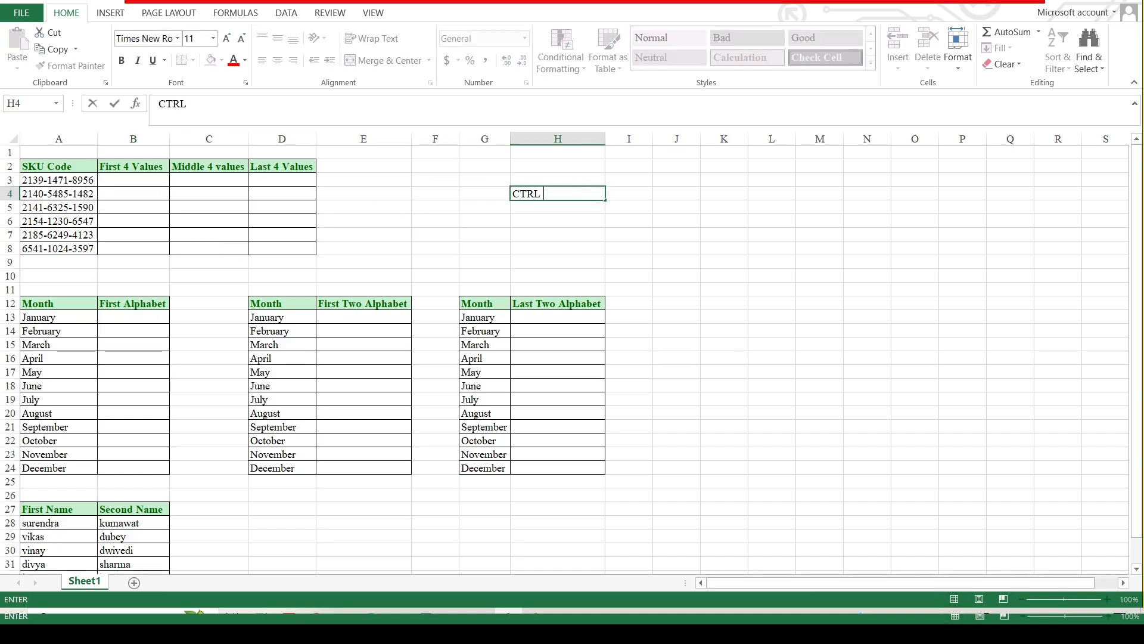
pyautogui.write(' + F')
pyautogui.press('Return')
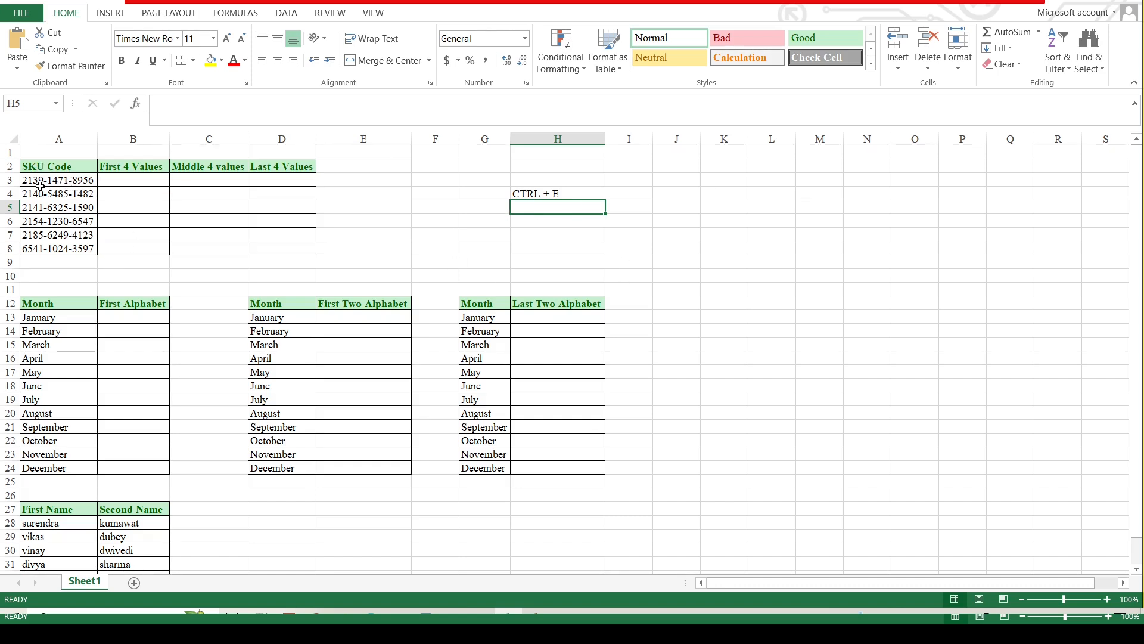
# Scroll the worksheet up and down to review the SKU and month tables.
pyautogui.scroll(2, 847, 513)
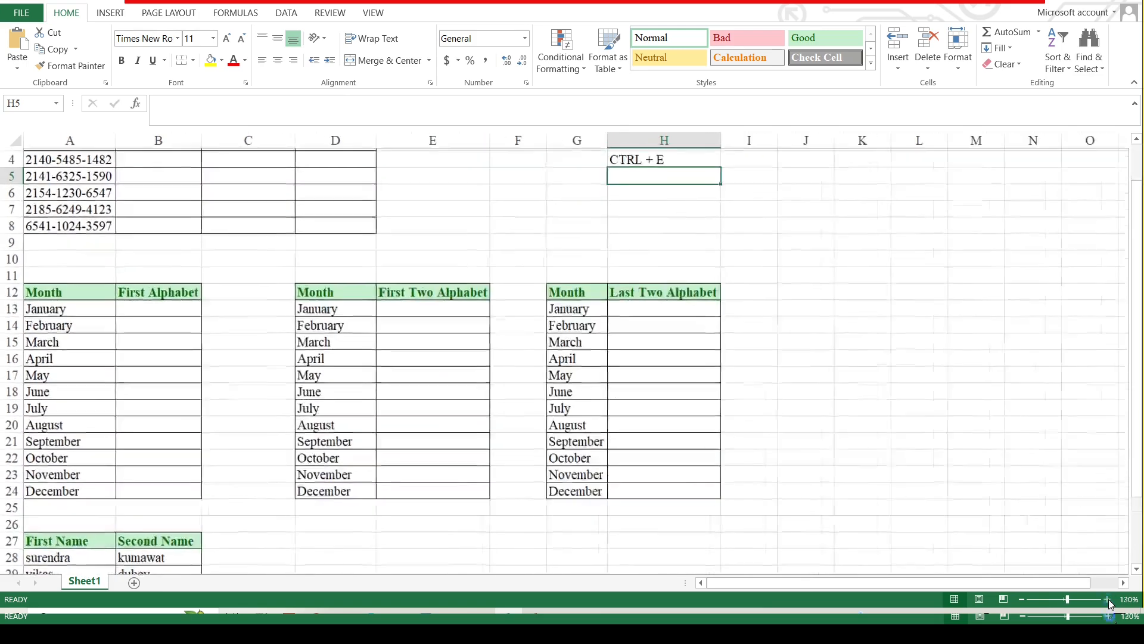
pyautogui.scroll(2, 1015, 547)
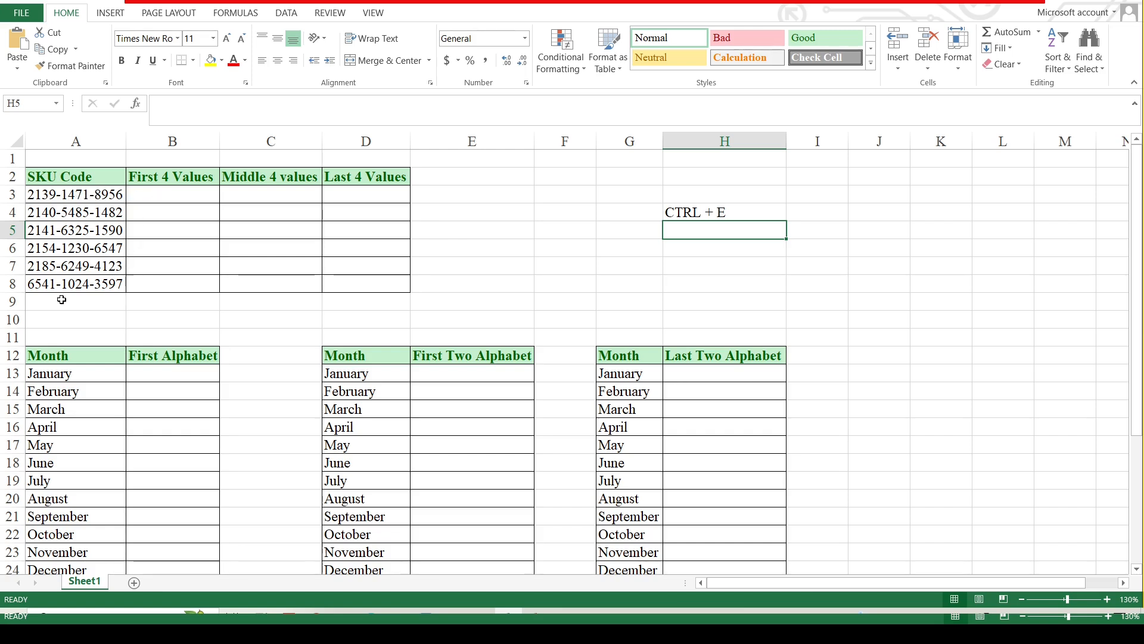
pyautogui.scroll(-15, 81, 357)
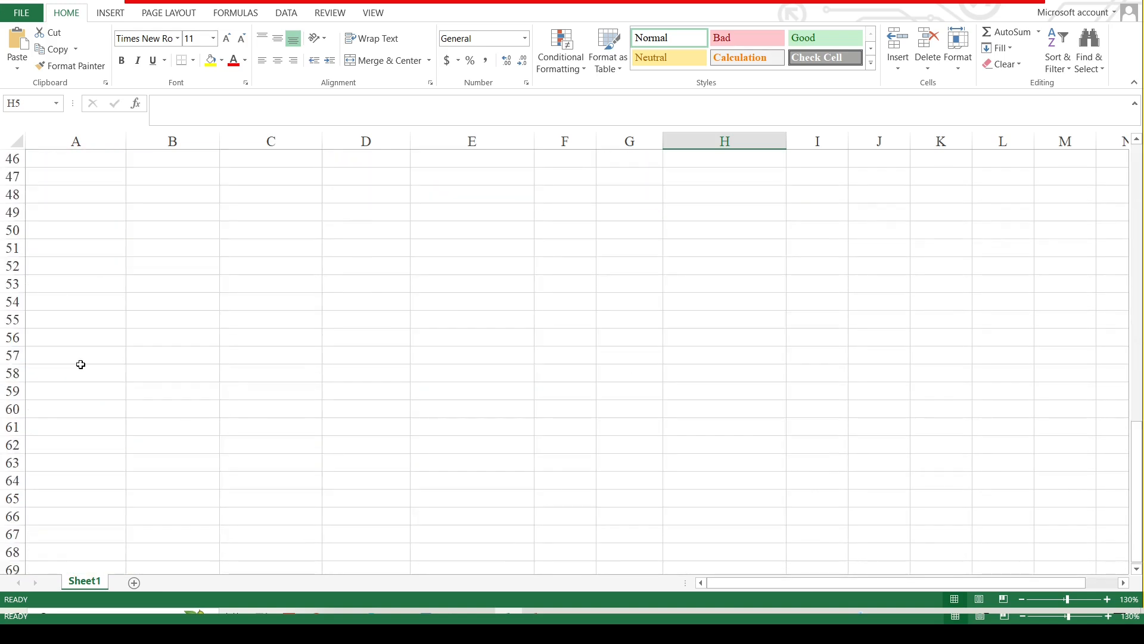
pyautogui.scroll(15, 80, 363)
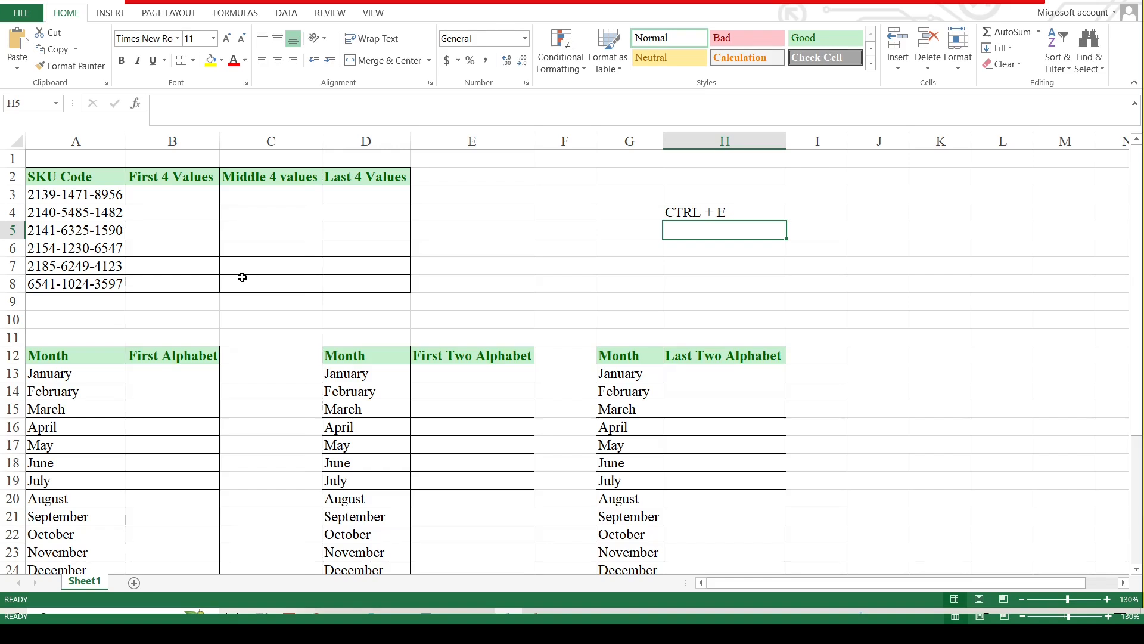
pyautogui.doubleClick(179, 286)
pyautogui.write('6541')
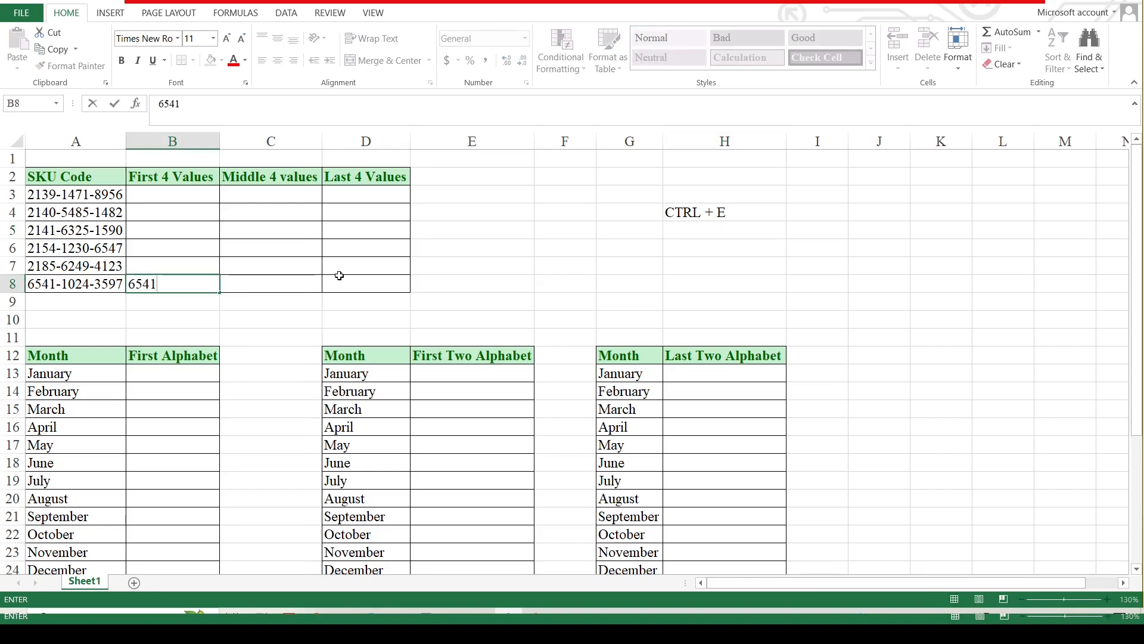
pyautogui.press('Escape')
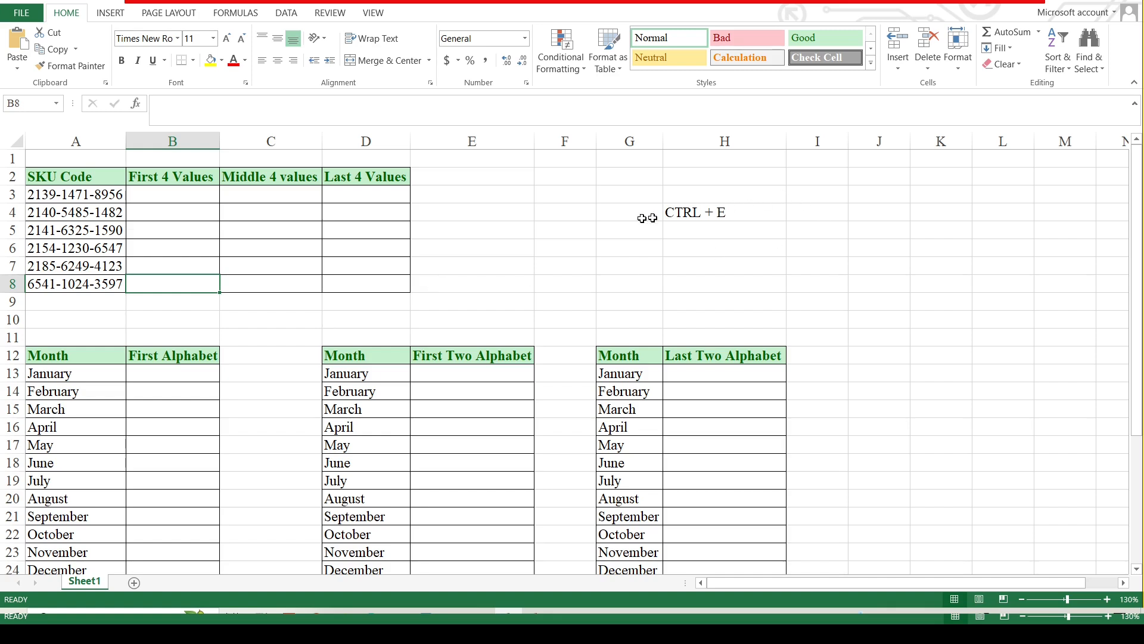
pyautogui.click(190, 195)
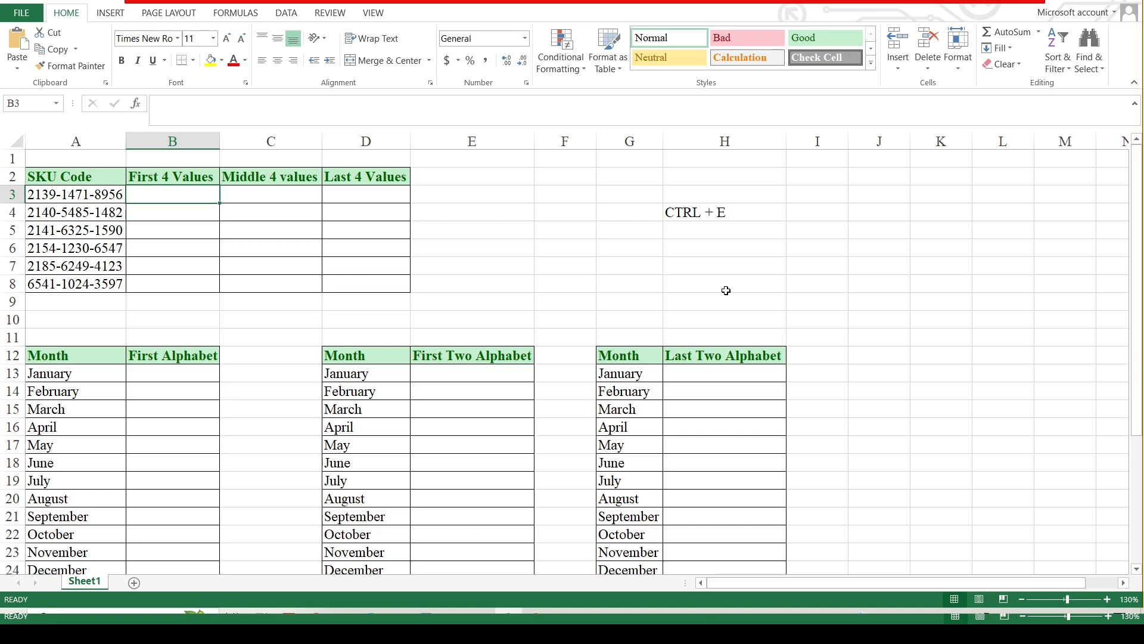
# Enter 2139 in B3 and Flash Fill First 4 Values through 6541.
pyautogui.write('213')
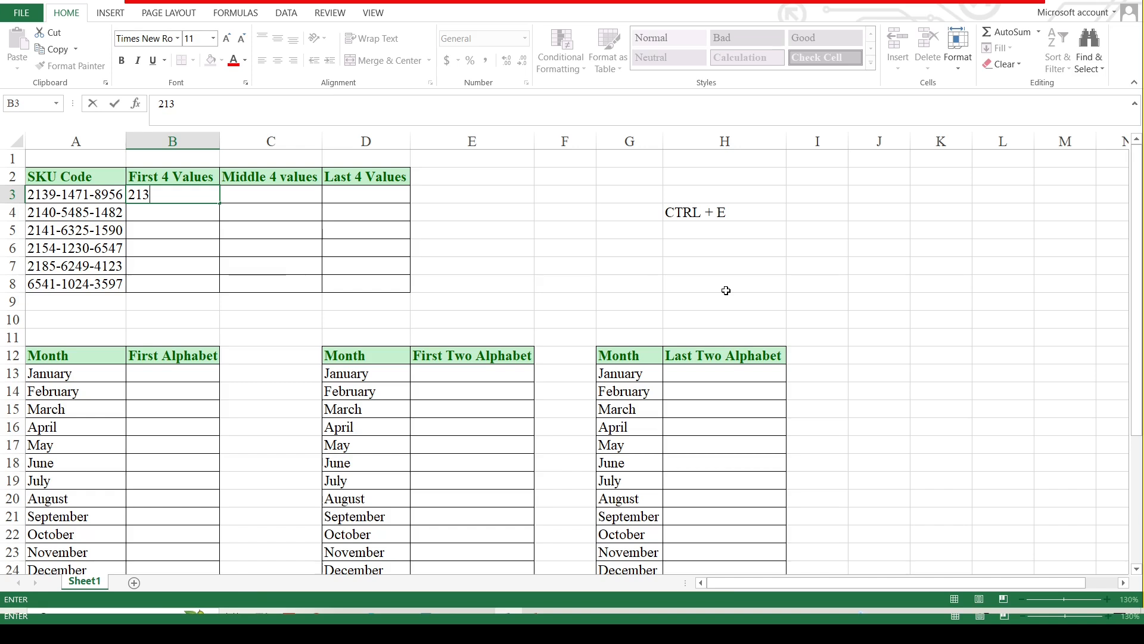
pyautogui.write('9')
pyautogui.press('Return')
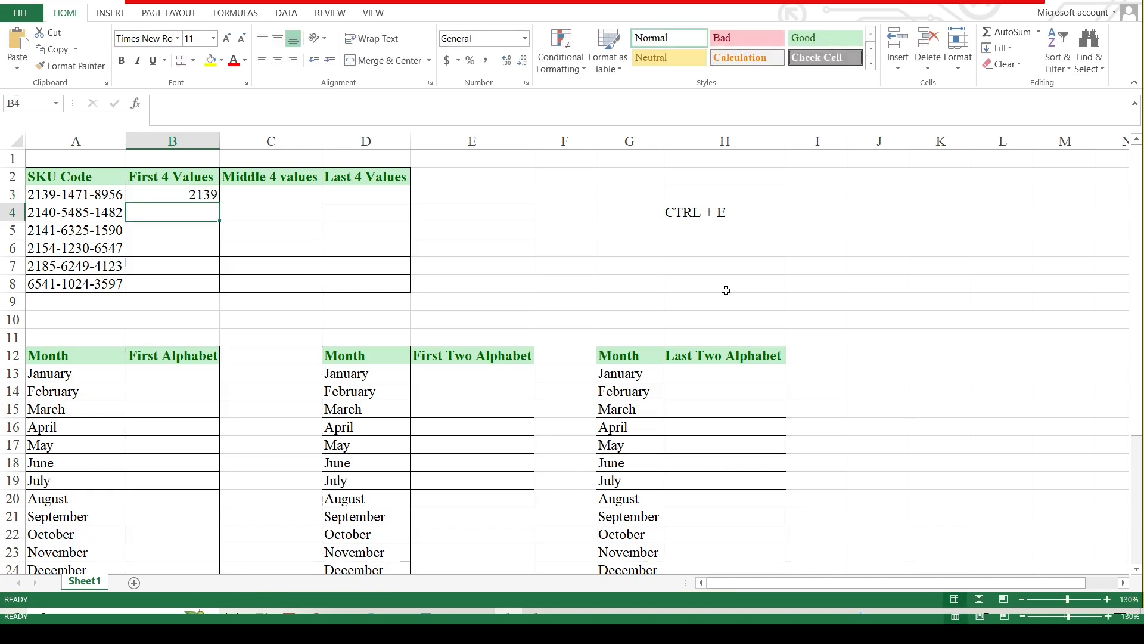
pyautogui.hotkey('ctrl', 'e')
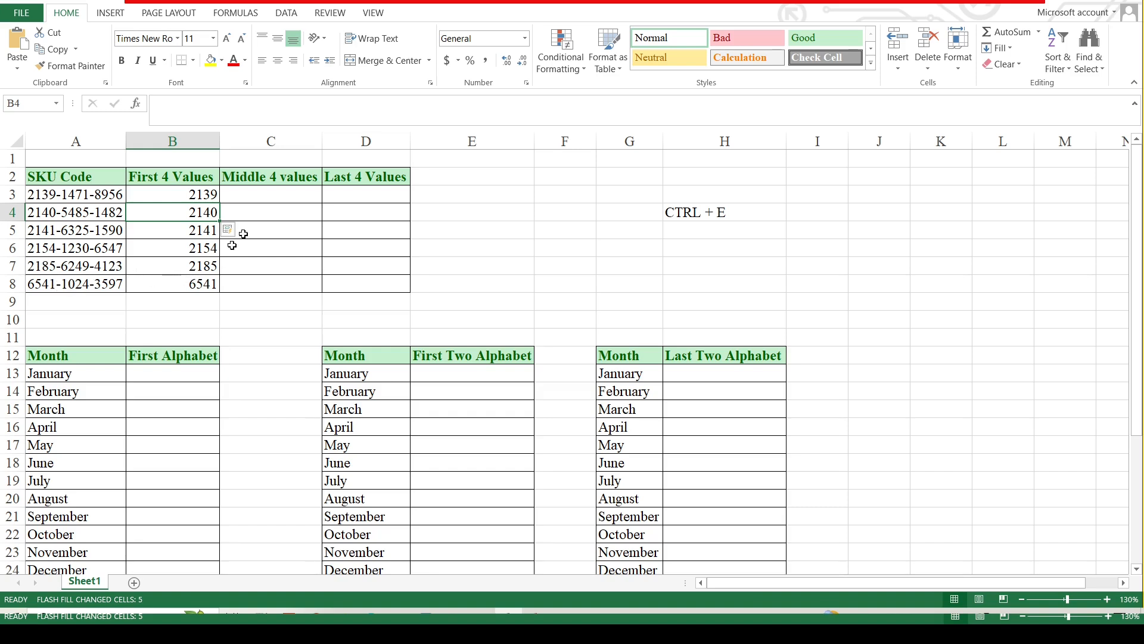
pyautogui.click(275, 191)
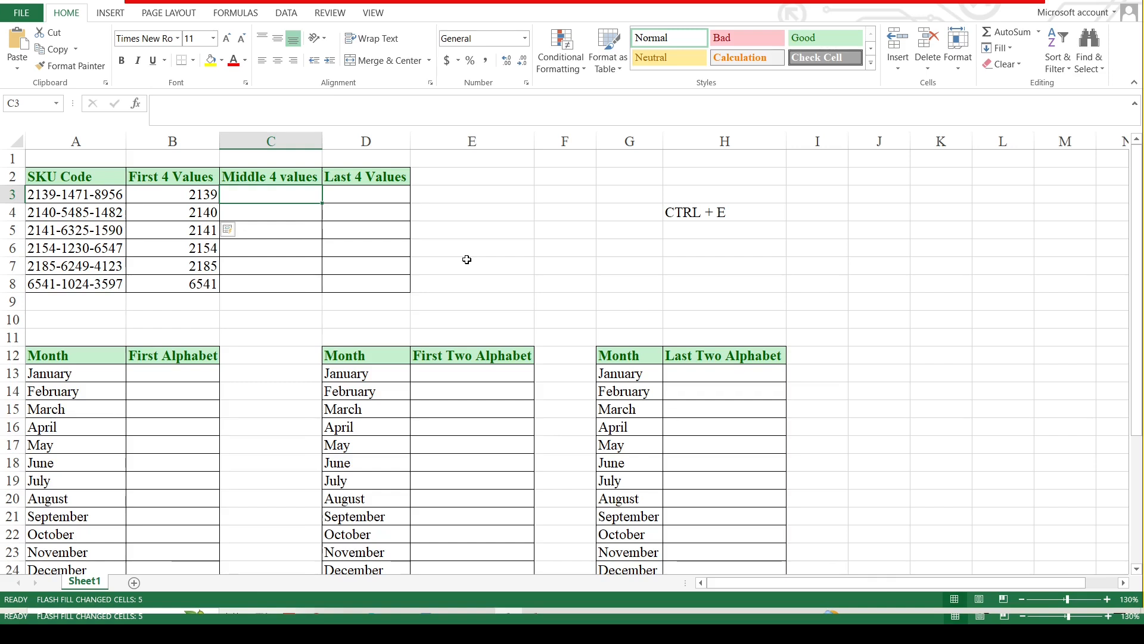
# Flash Fill the Middle 4 values column from the example 1471 in C3.
pyautogui.write('1471')
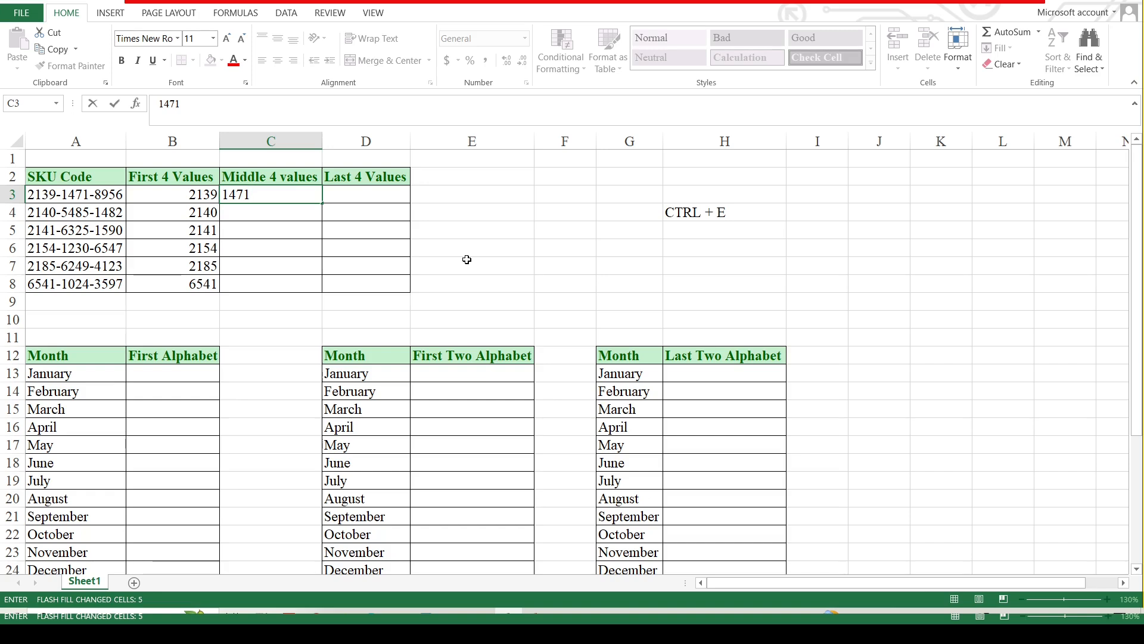
pyautogui.press('Return')
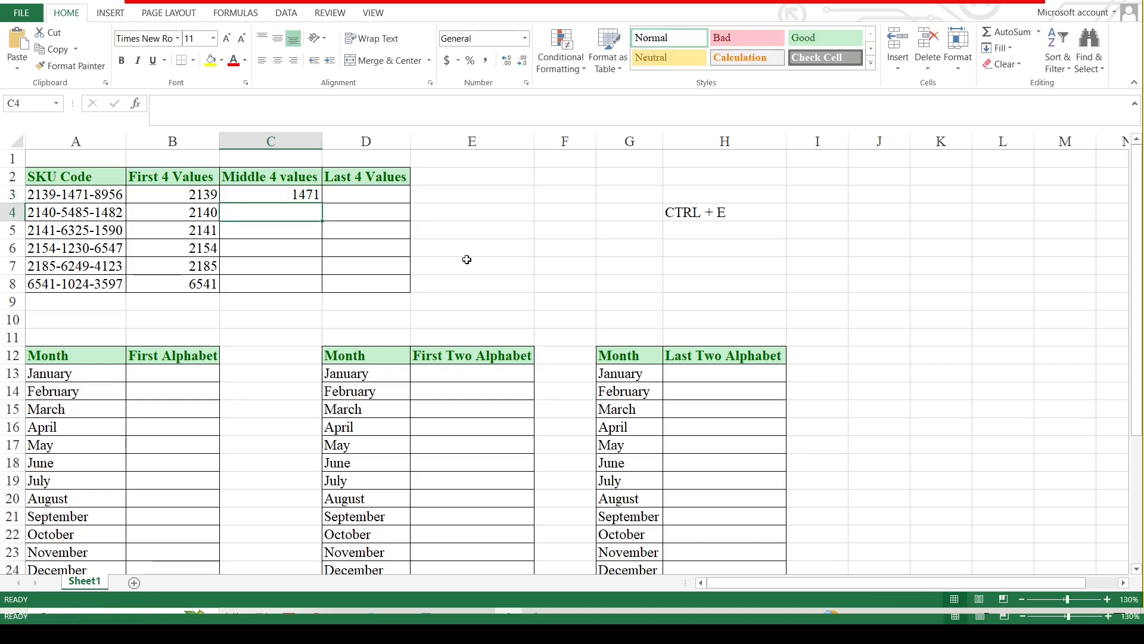
pyautogui.hotkey('ctrl', 'e')
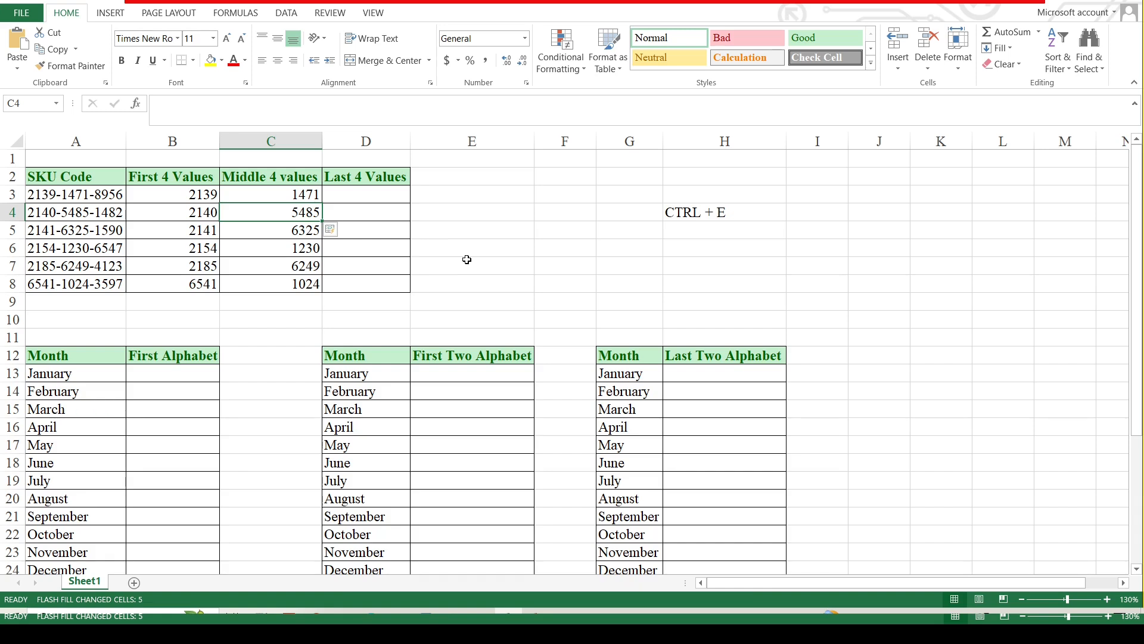
# Flash Fill the Last 4 Values column from the example 8956 in D3.
pyautogui.click(356, 198)
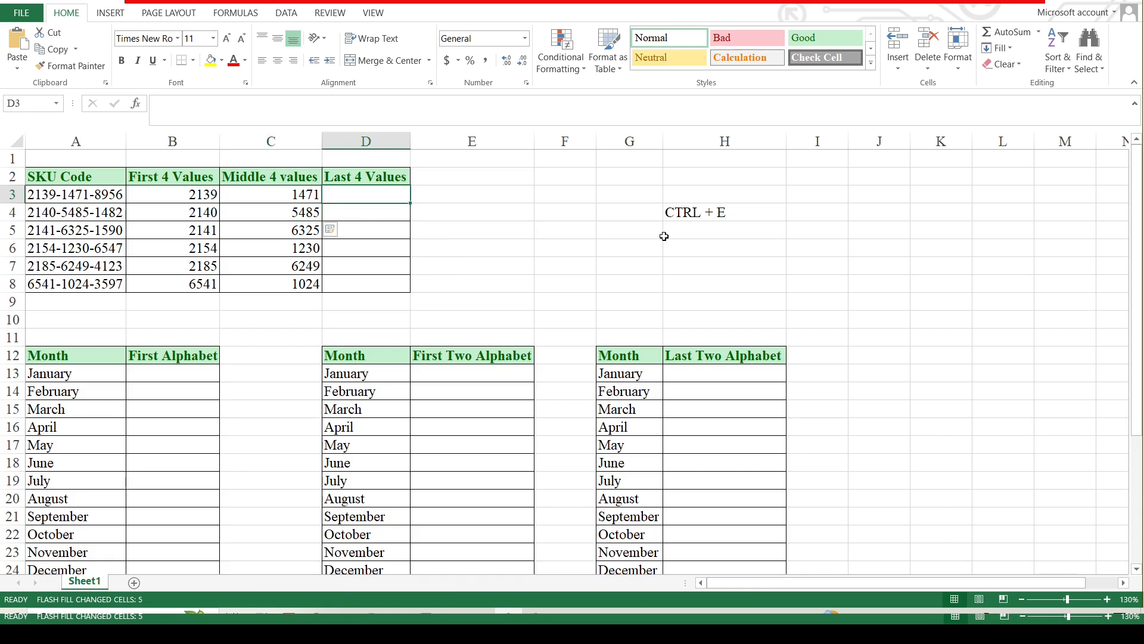
pyautogui.write('8956')
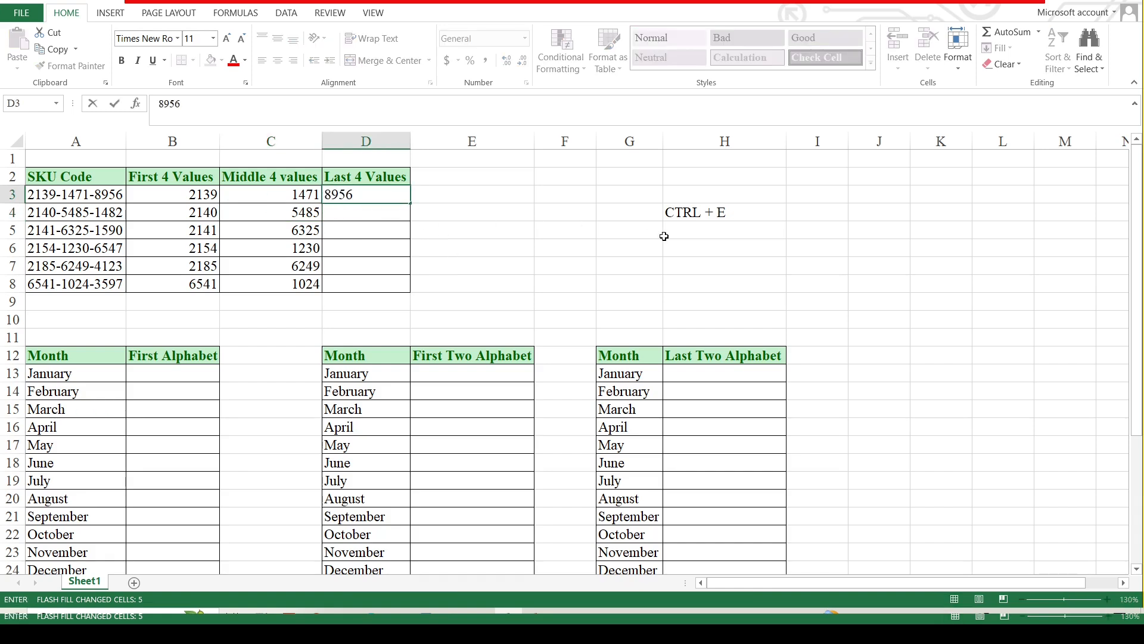
pyautogui.press('Return')
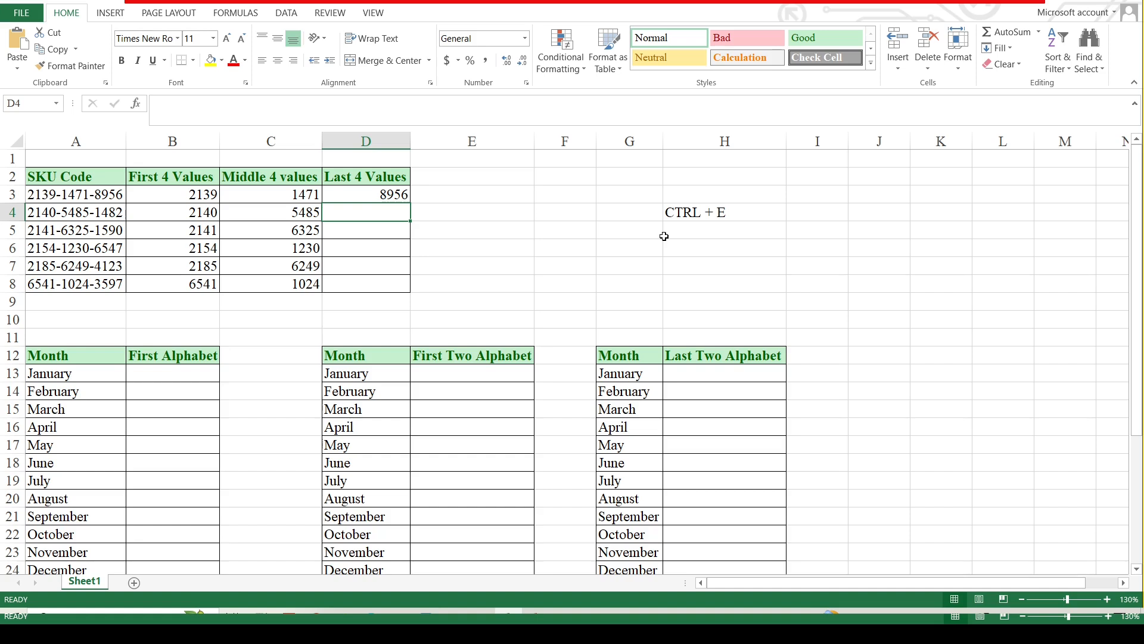
pyautogui.hotkey('ctrl', 'e')
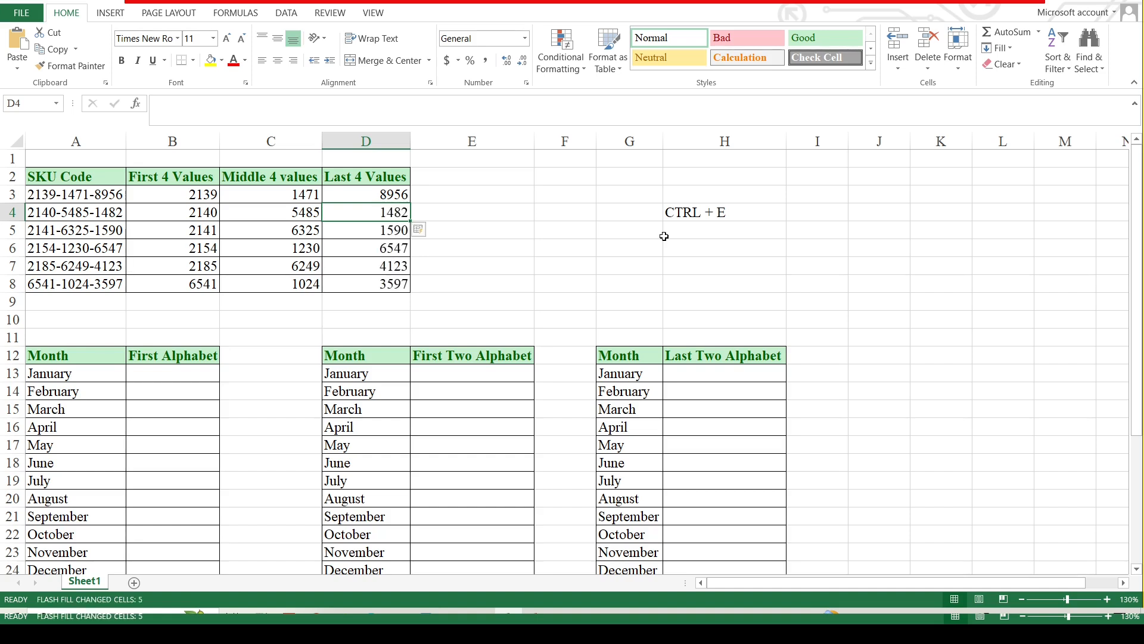
pyautogui.press('Up')
pyautogui.press('Right')
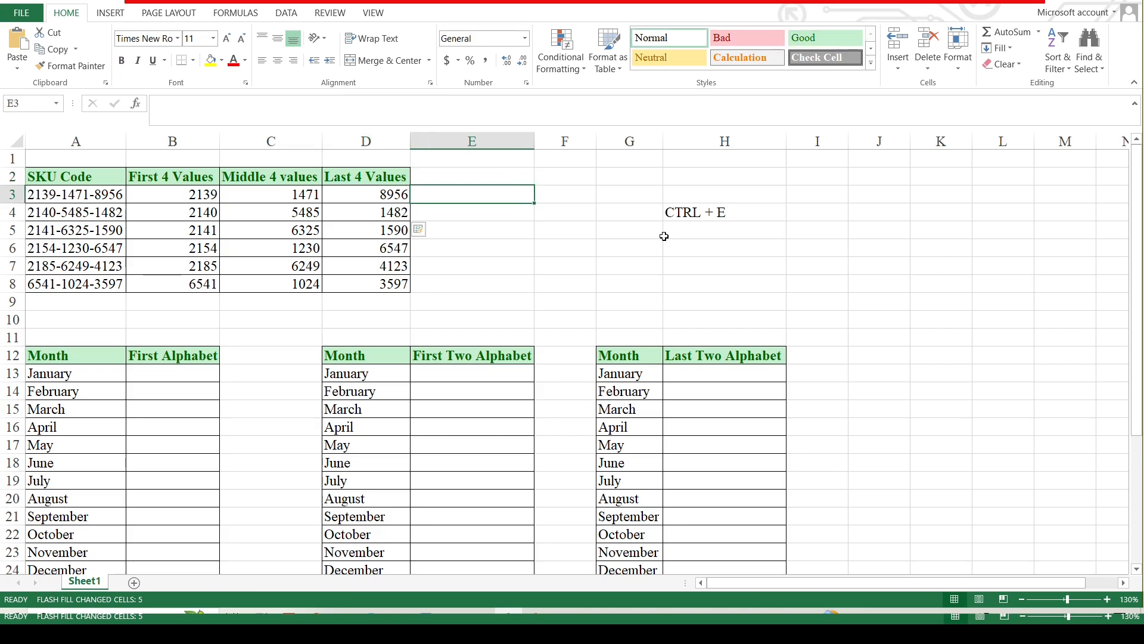
# Flash Fill E3:E8 with middle-last digit pairs from the example 1471-8956.
pyautogui.write('1471')
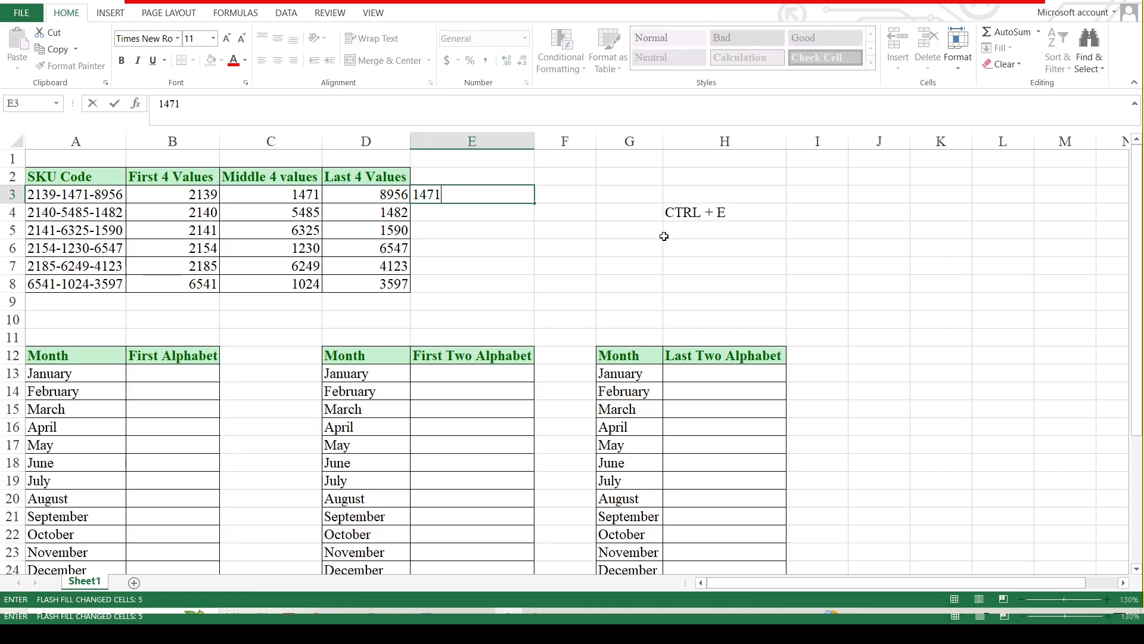
pyautogui.write('-8956')
pyautogui.press('Return')
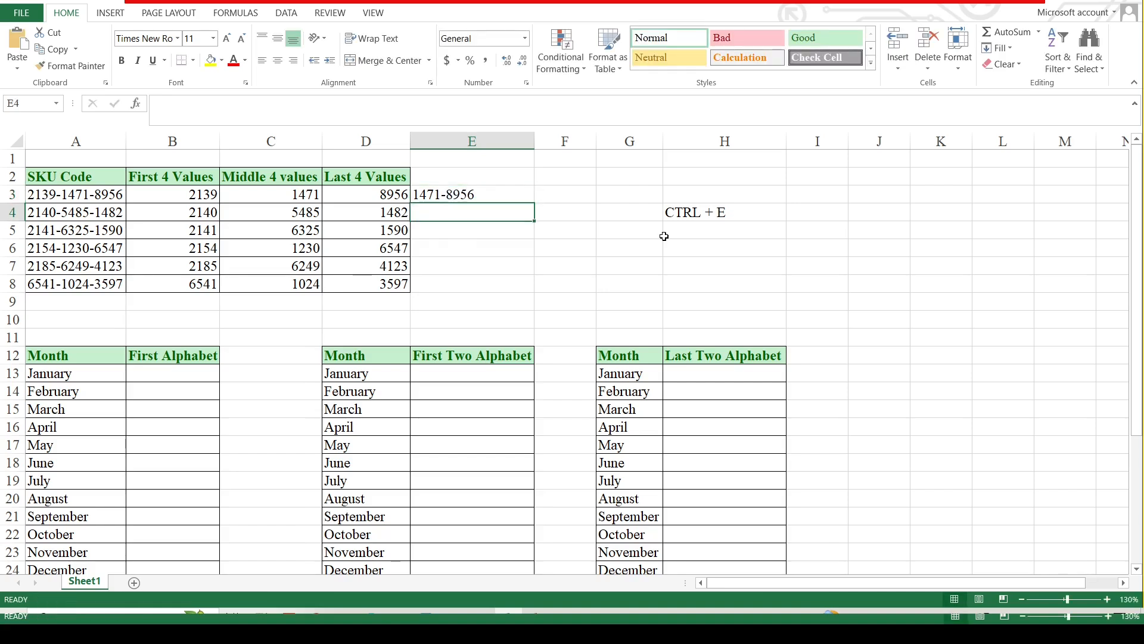
pyautogui.hotkey('ctrl', 'e')
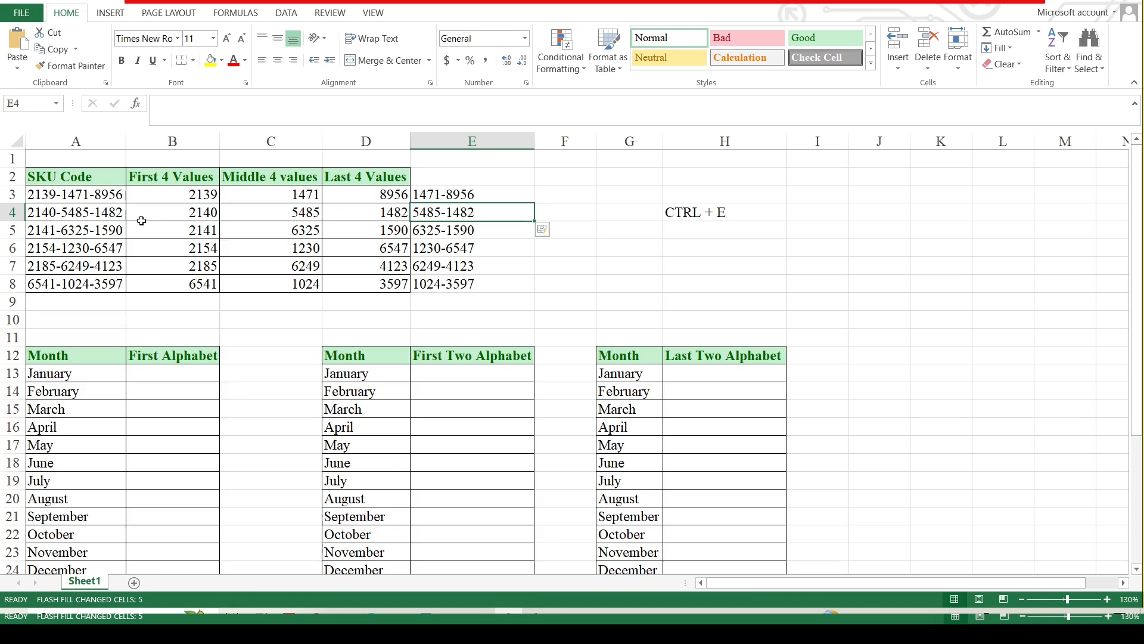
pyautogui.scroll(-1, 221, 291)
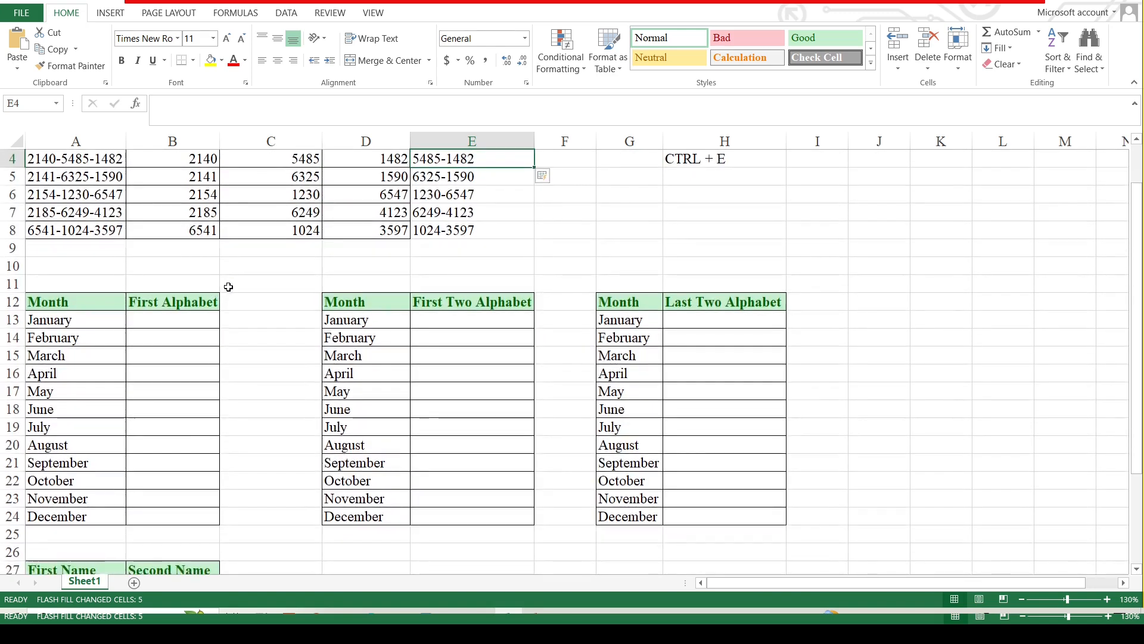
pyautogui.scroll(-1, 229, 287)
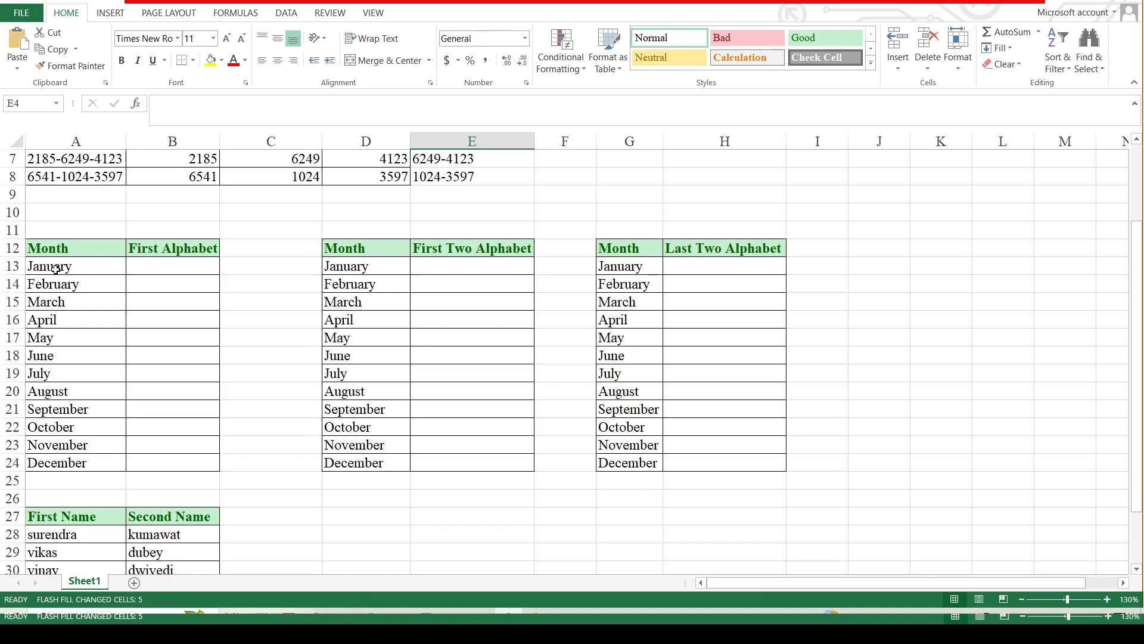
# Flash Fill the First Alphabet column with month initials from the example J.
pyautogui.click(187, 266)
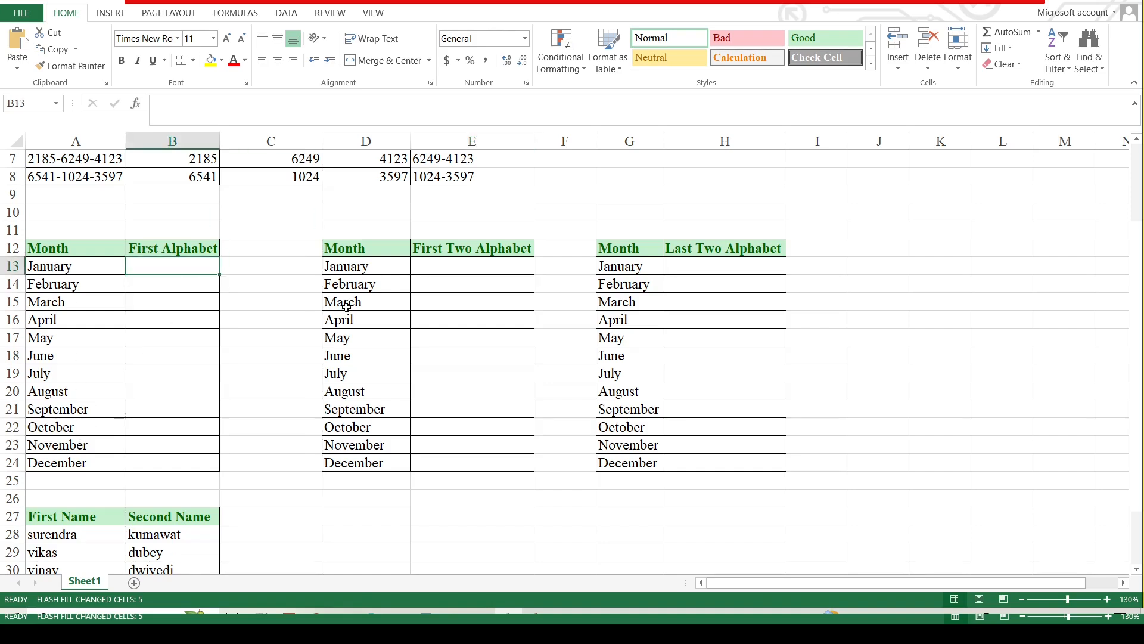
pyautogui.write('J')
pyautogui.press('Return')
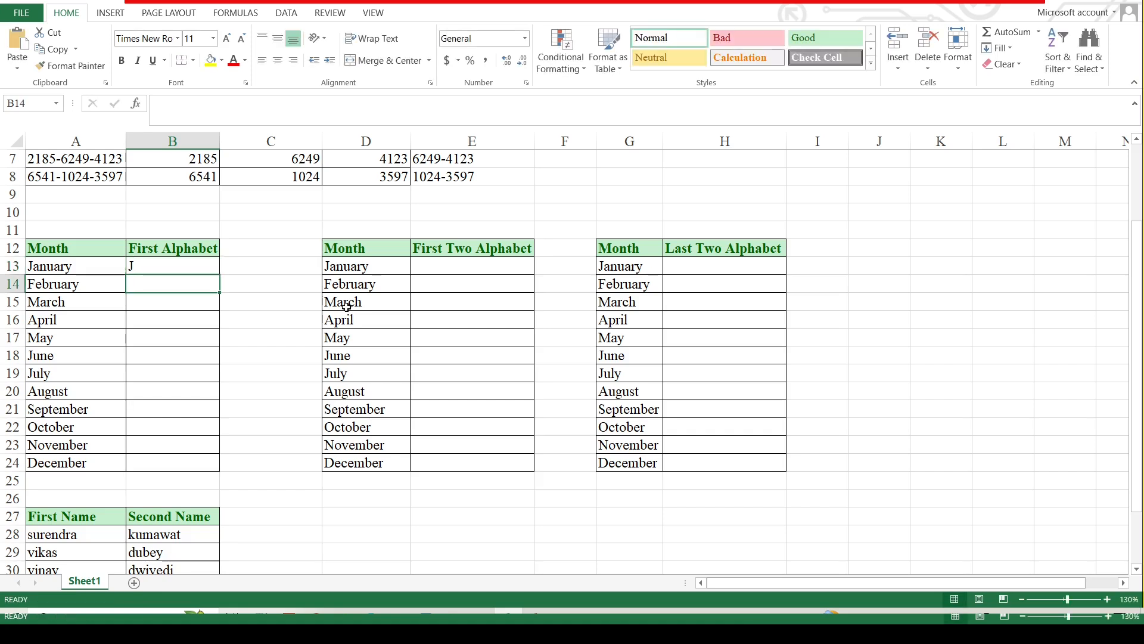
pyautogui.hotkey('ctrl', 'e')
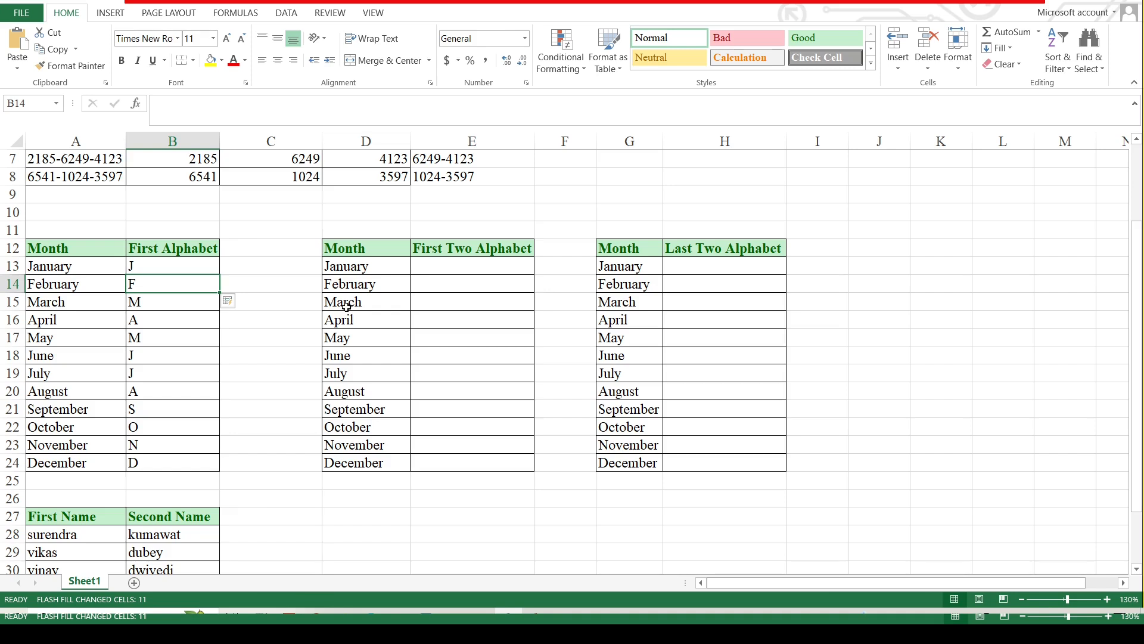
# Flash Fill the First Two Alphabet column from the example Ja.
pyautogui.press('Right')
pyautogui.press('Right')
pyautogui.press('Right')
pyautogui.press('Up')
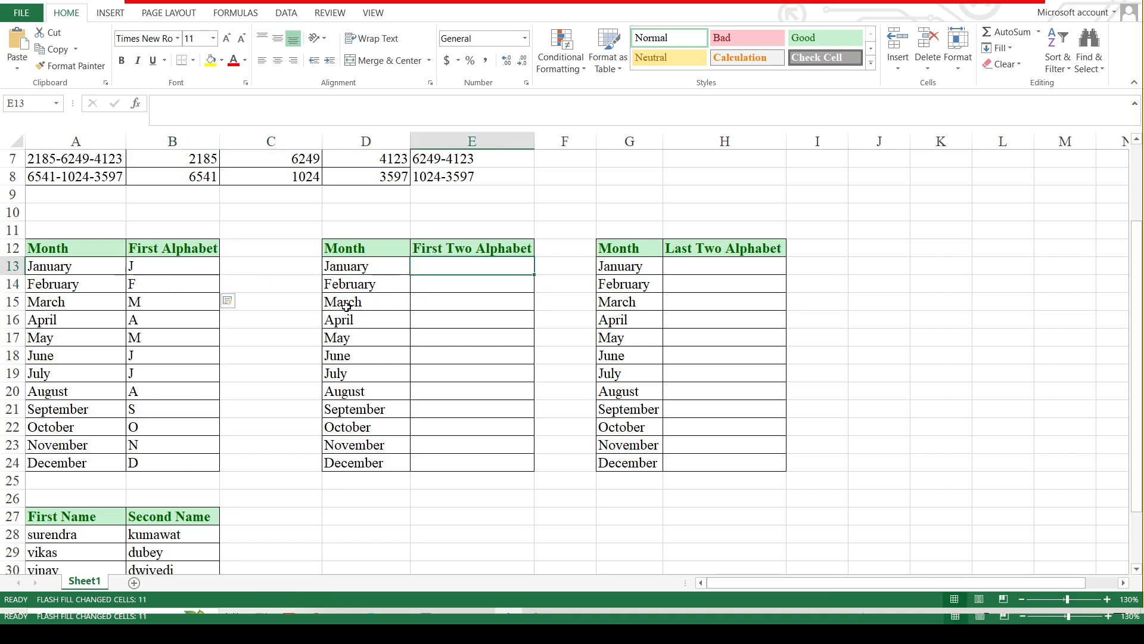
pyautogui.write('J')
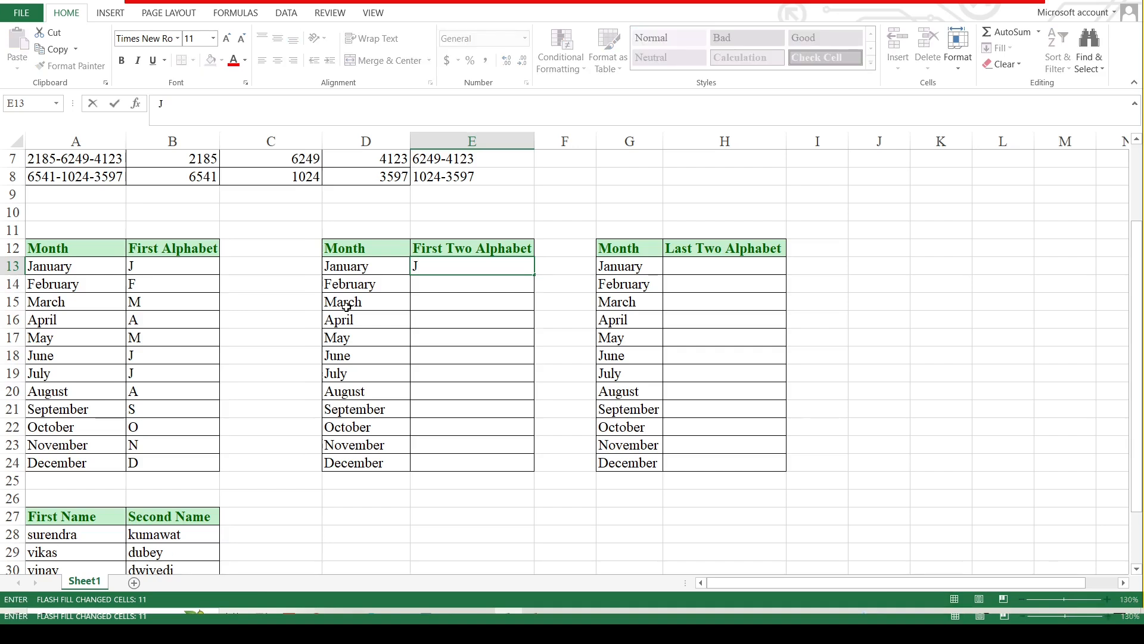
pyautogui.write('a')
pyautogui.press('Return')
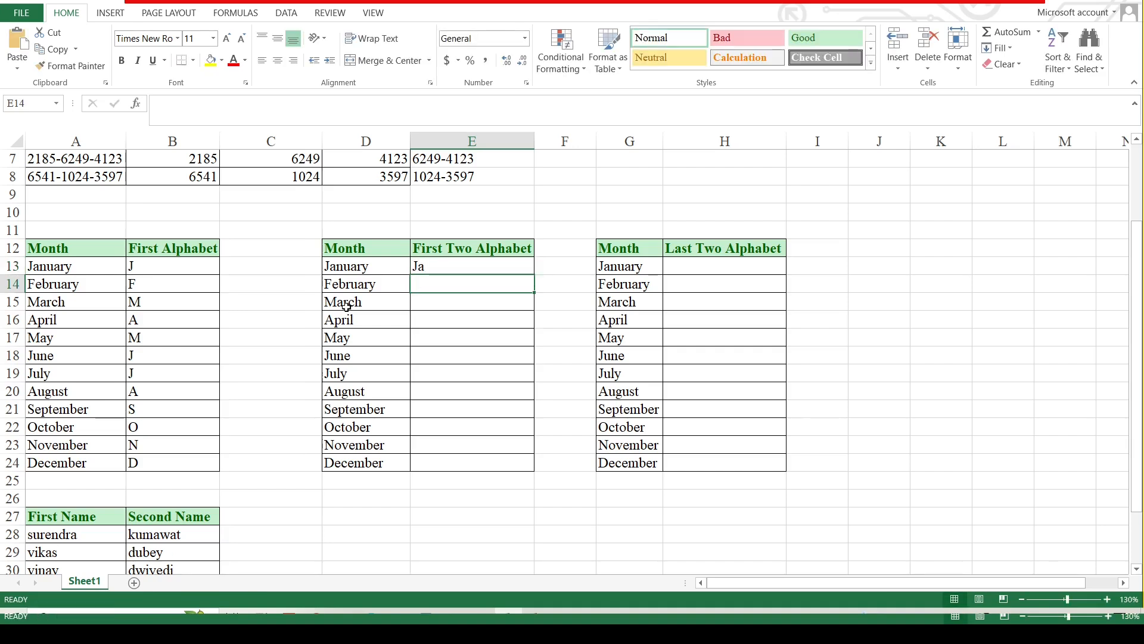
pyautogui.hotkey('ctrl', 'e')
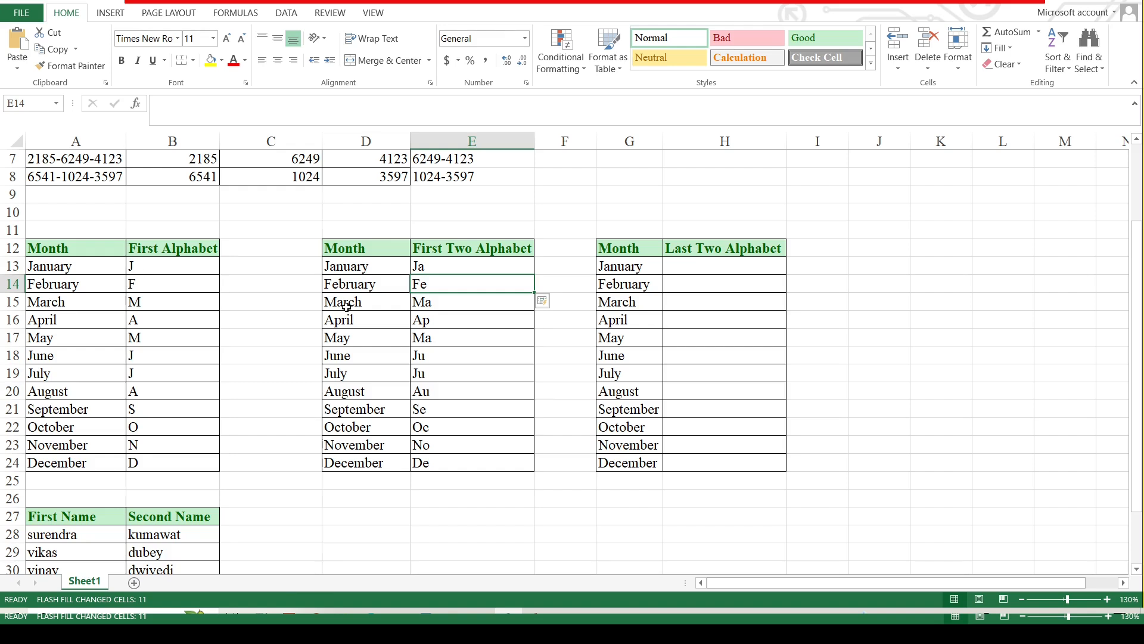
pyautogui.press('Up')
pyautogui.press('Right')
pyautogui.press('Right')
pyautogui.press('Right')
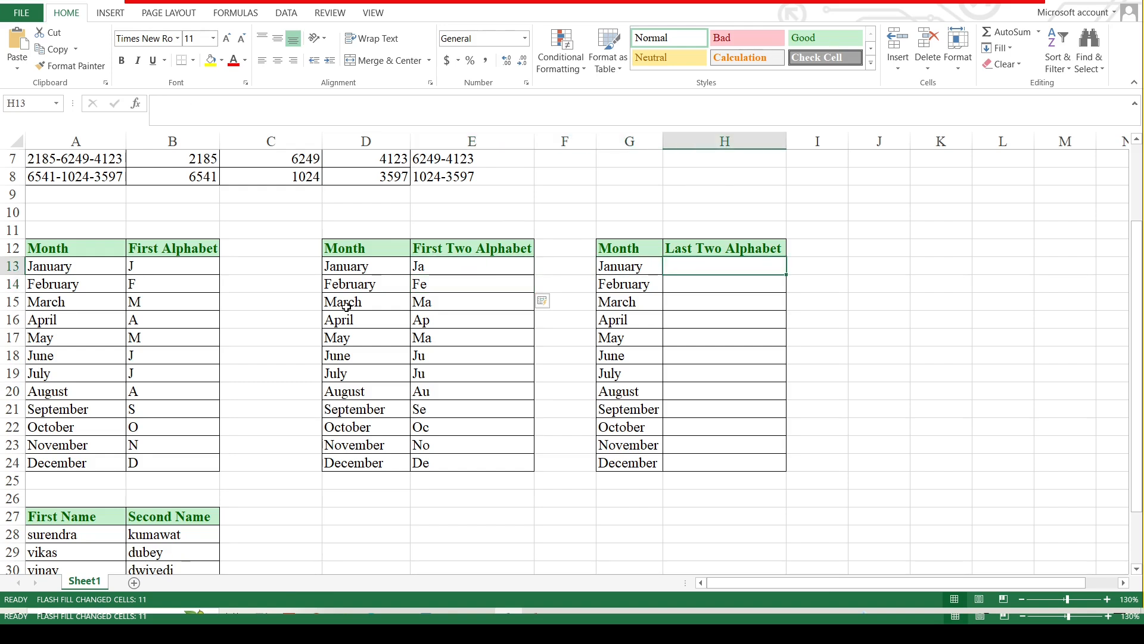
# Enter ry for January in H13 and Flash Fill the Last Two Alphabet column.
pyautogui.write('ry')
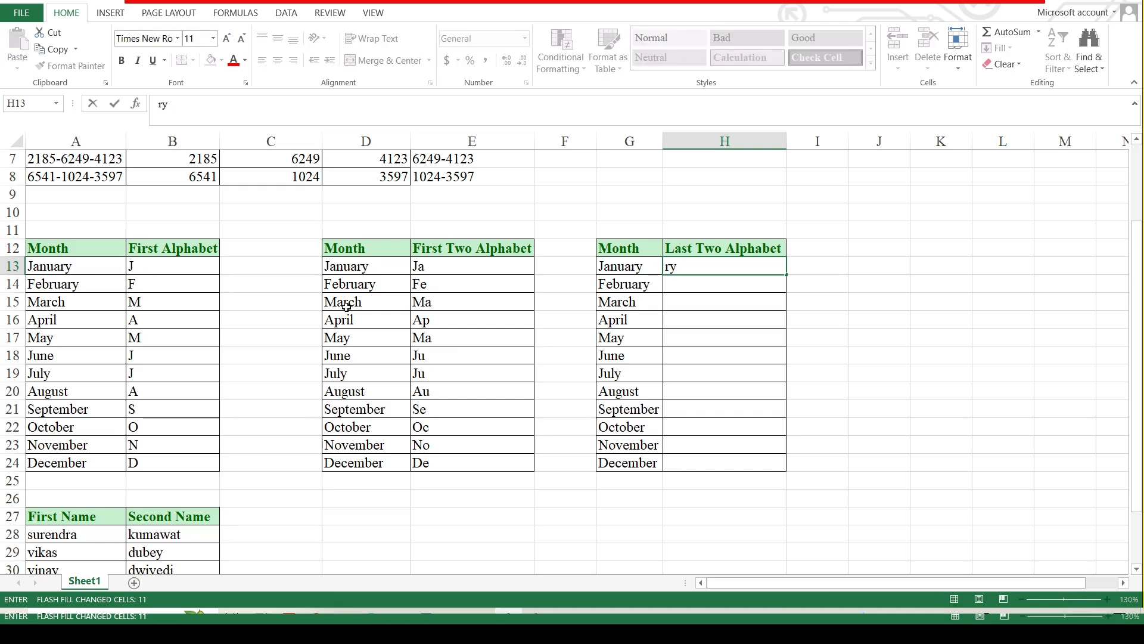
pyautogui.press('Return')
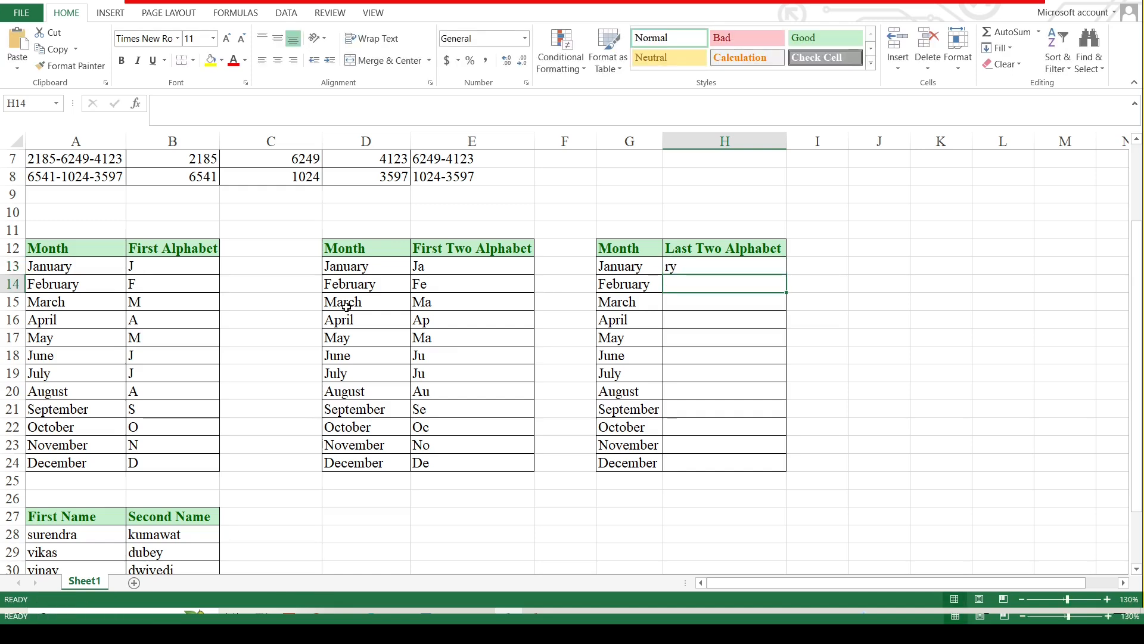
pyautogui.hotkey('ctrl', 'e')
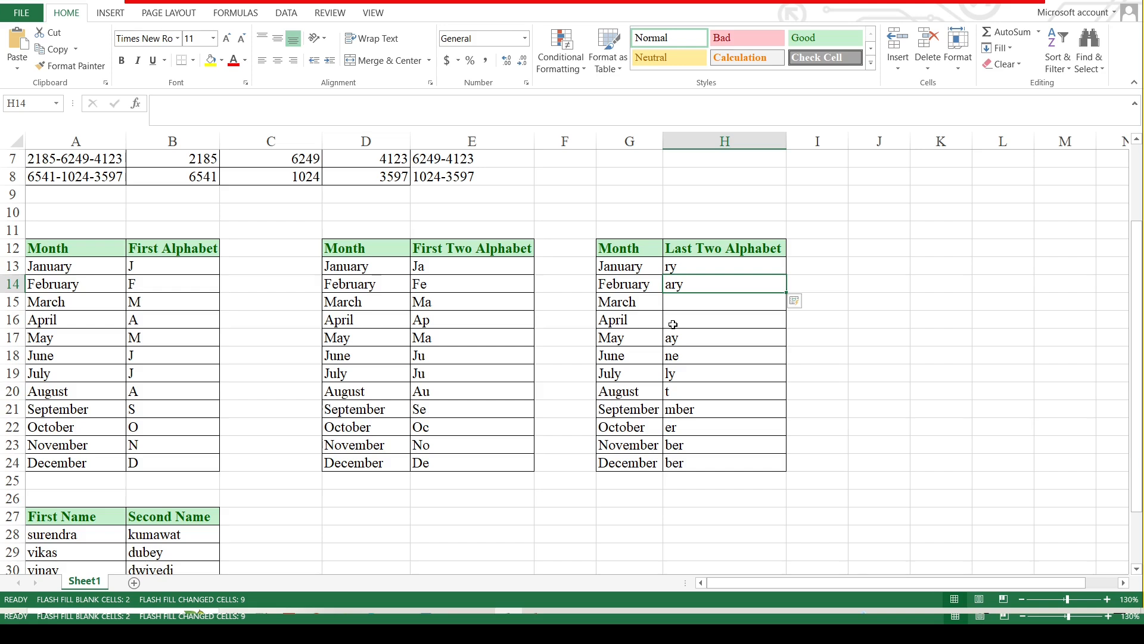
# Clear the wrong results, add ry for February, and Flash Fill the column again.
pyautogui.hotkey('shift', 'Down')
pyautogui.hotkey('shift', 'Down')
pyautogui.hotkey('shift', 'Down')
pyautogui.hotkey('shift', 'Down')
pyautogui.hotkey('shift', 'Down')
pyautogui.hotkey('shift', 'Down')
pyautogui.hotkey('shift', 'Down')
pyautogui.hotkey('shift', 'Down')
pyautogui.hotkey('shift', 'Down')
pyautogui.hotkey('shift', 'Down')
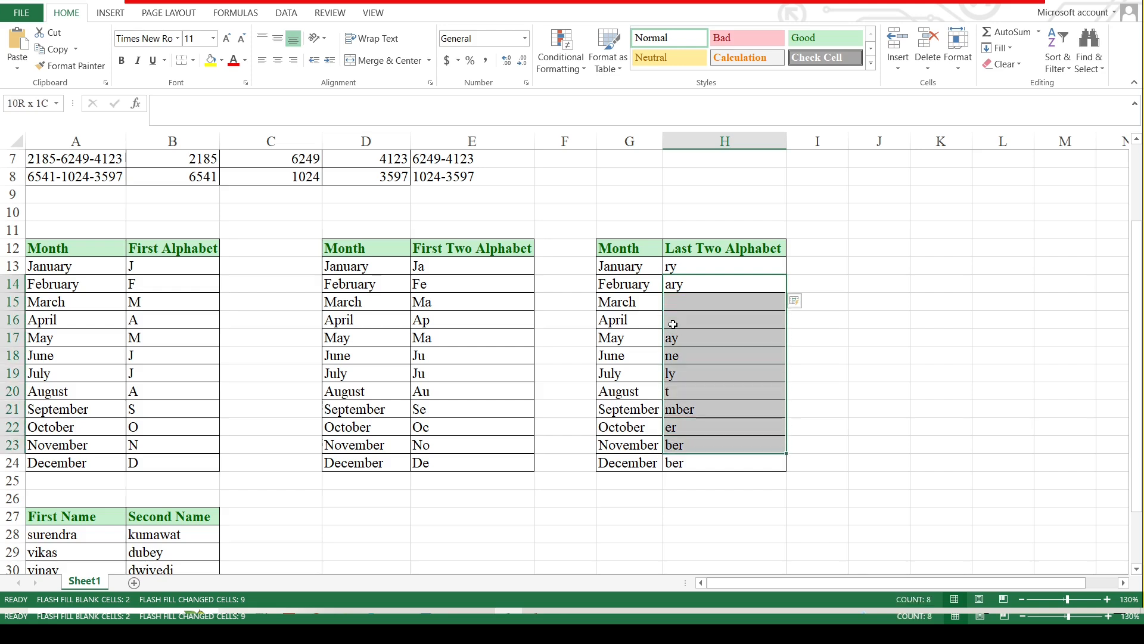
pyautogui.press('Delete')
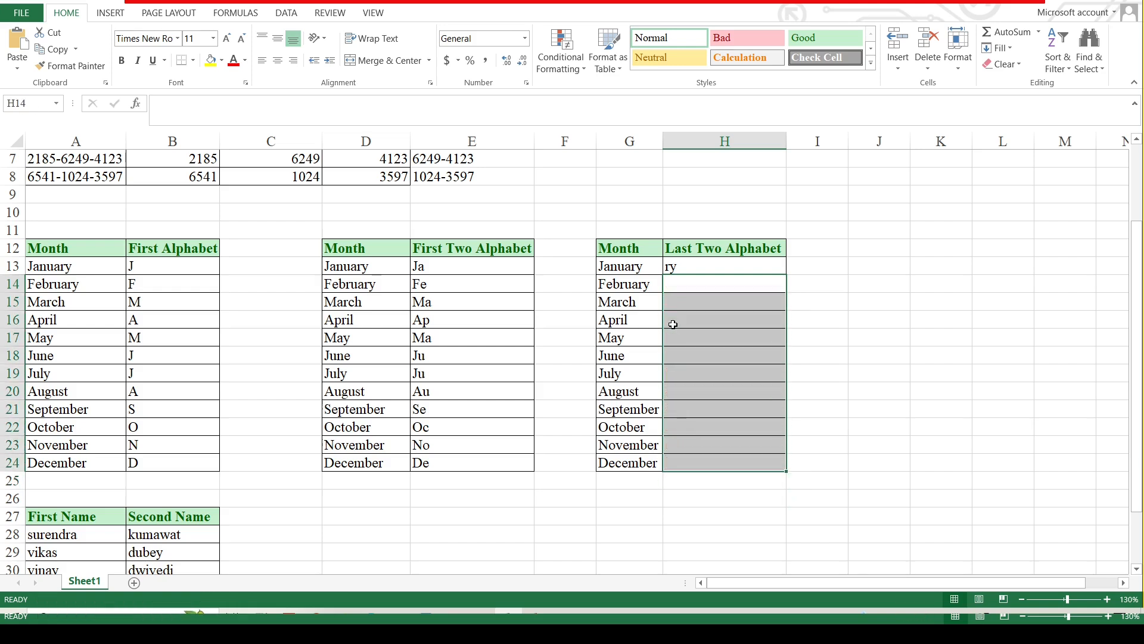
pyautogui.press('Up')
pyautogui.press('Down')
pyautogui.press('Up')
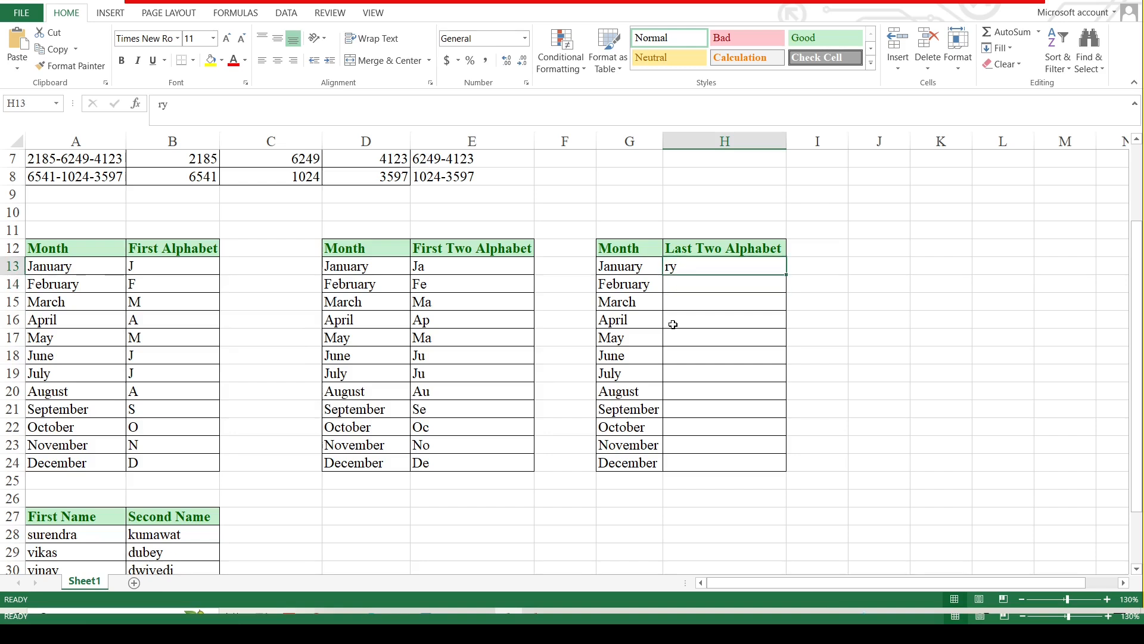
pyautogui.press('Down')
pyautogui.write('rt')
pyautogui.press('BackSpace')
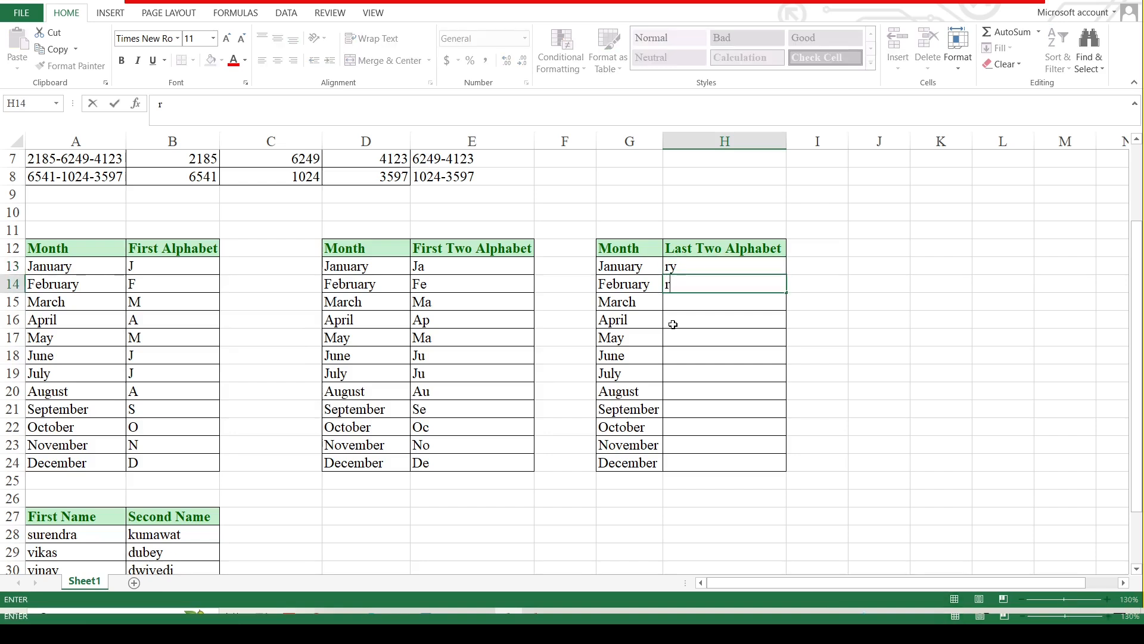
pyautogui.write('y')
pyautogui.press('Return')
pyautogui.hotkey('ctrl', 'e')
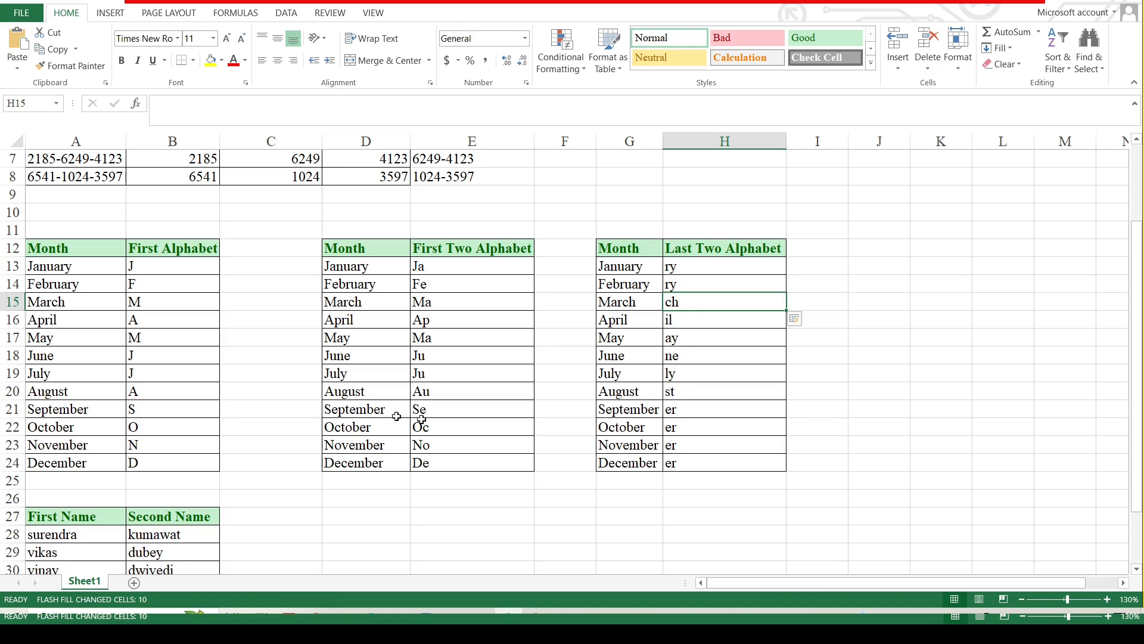
# Type the first name pair as a lowercase hyphenated full name in C28 and Flash Fill.
pyautogui.scroll(-3, 253, 410)
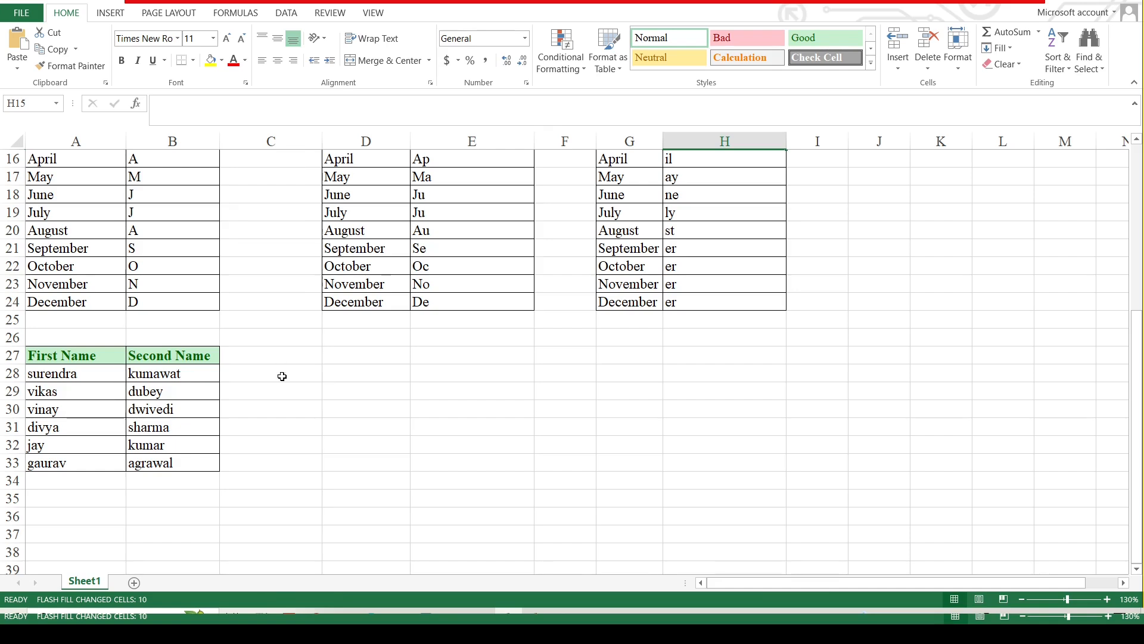
pyautogui.click(261, 373)
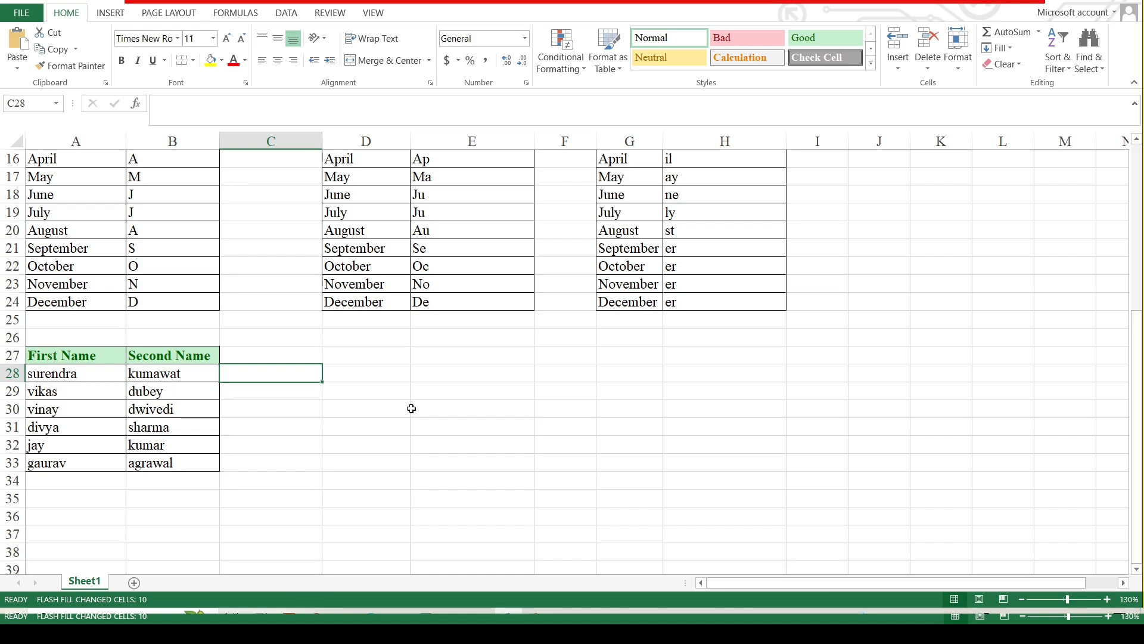
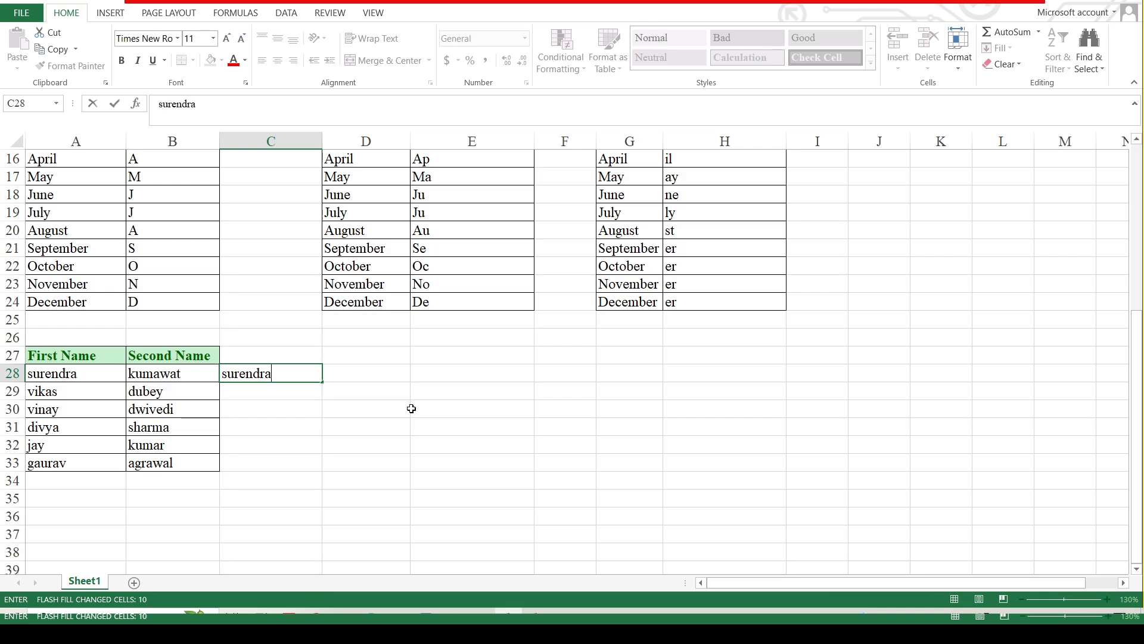
pyautogui.press('Return')
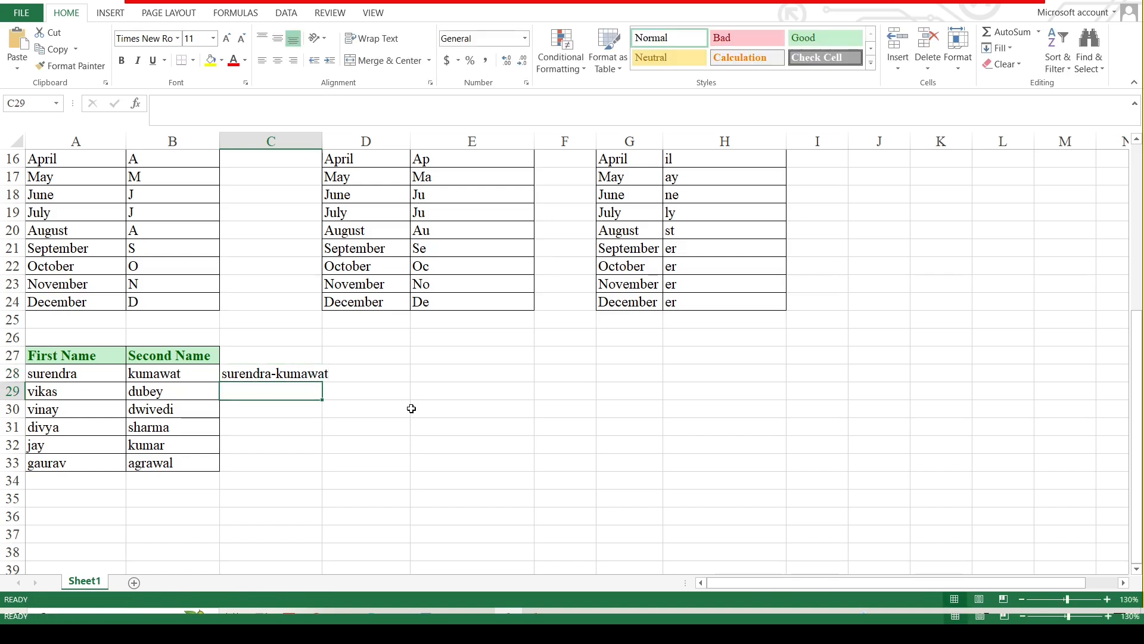
pyautogui.hotkey('ctrl', 'e')
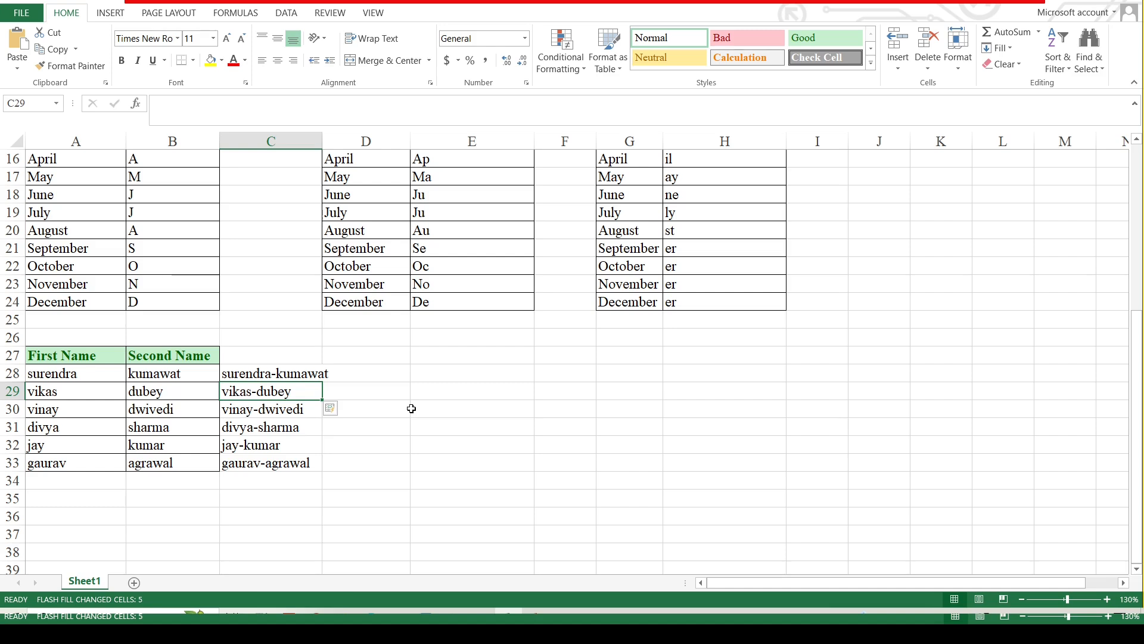
# Undo the lowercase results and Flash Fill again from a capitalized hyphenated example.
pyautogui.hotkey('ctrl', 'z')
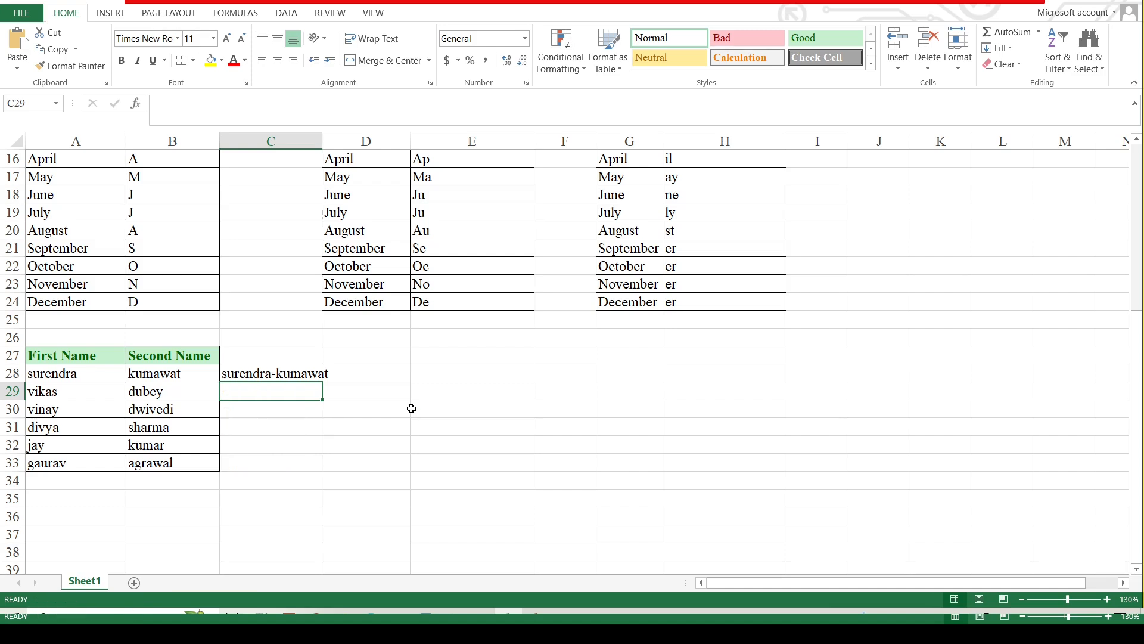
pyautogui.press('Up')
pyautogui.press('Delete')
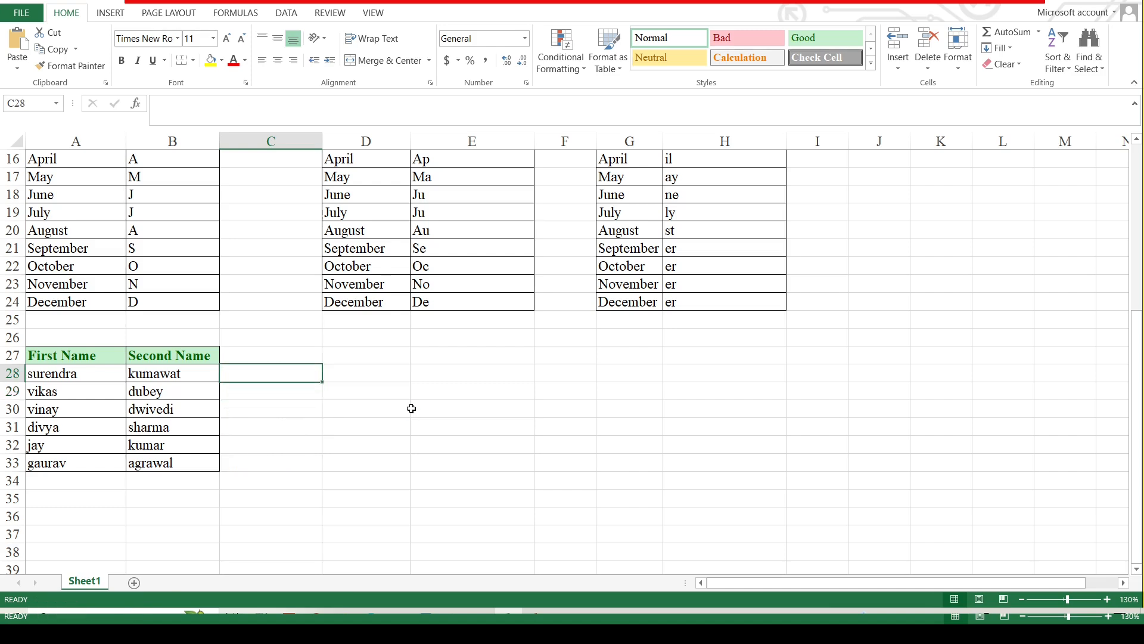
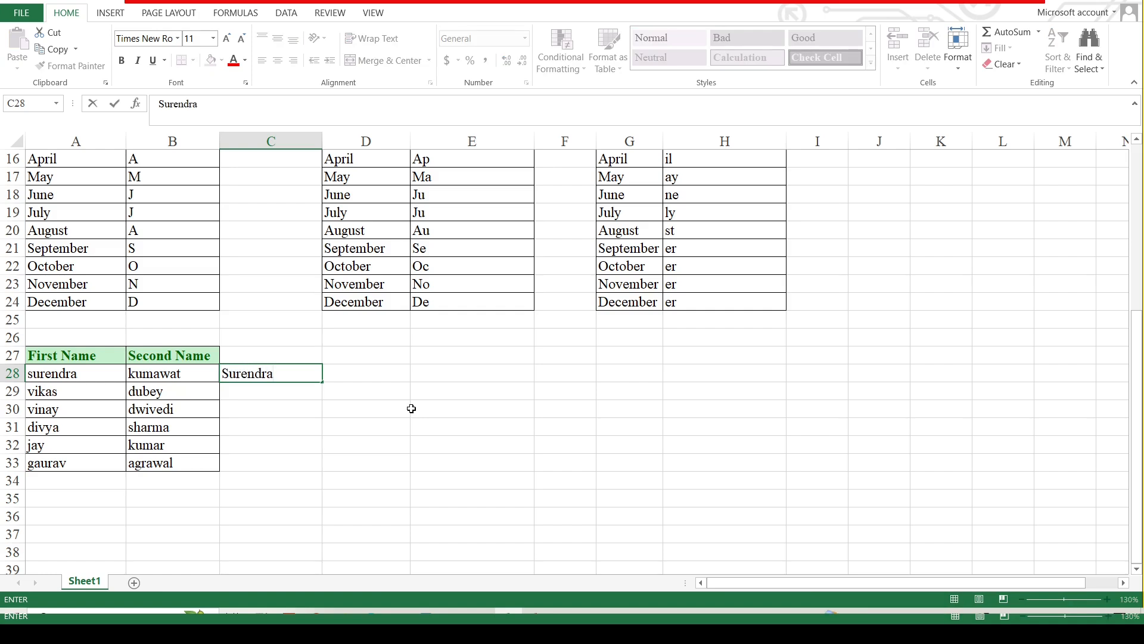
pyautogui.press('Return')
pyautogui.hotkey('ctrl', 'e')
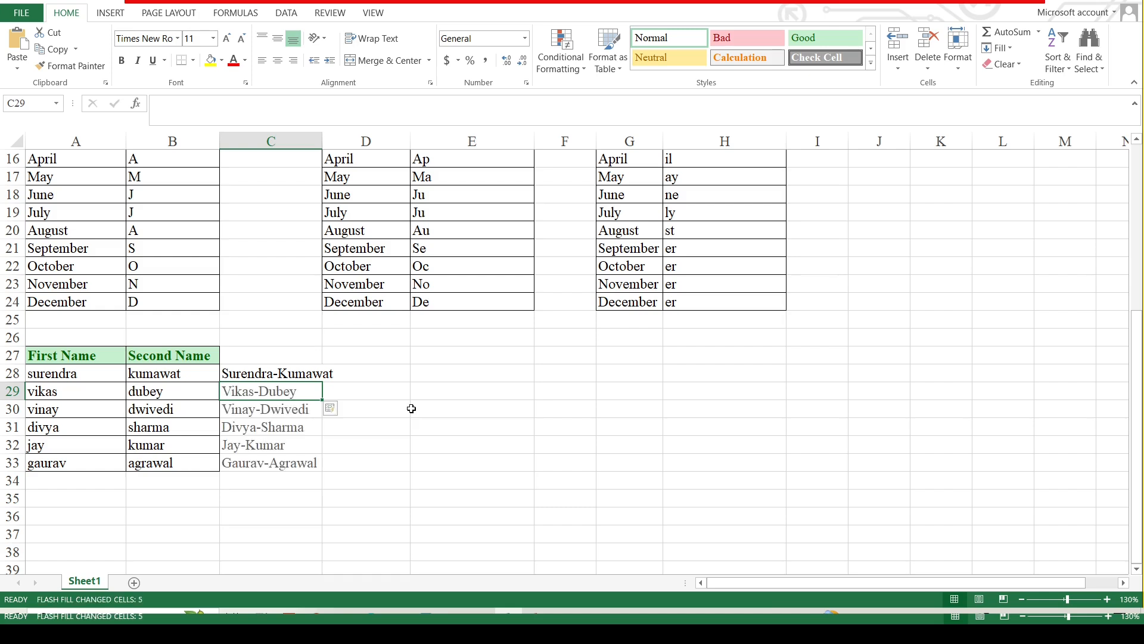